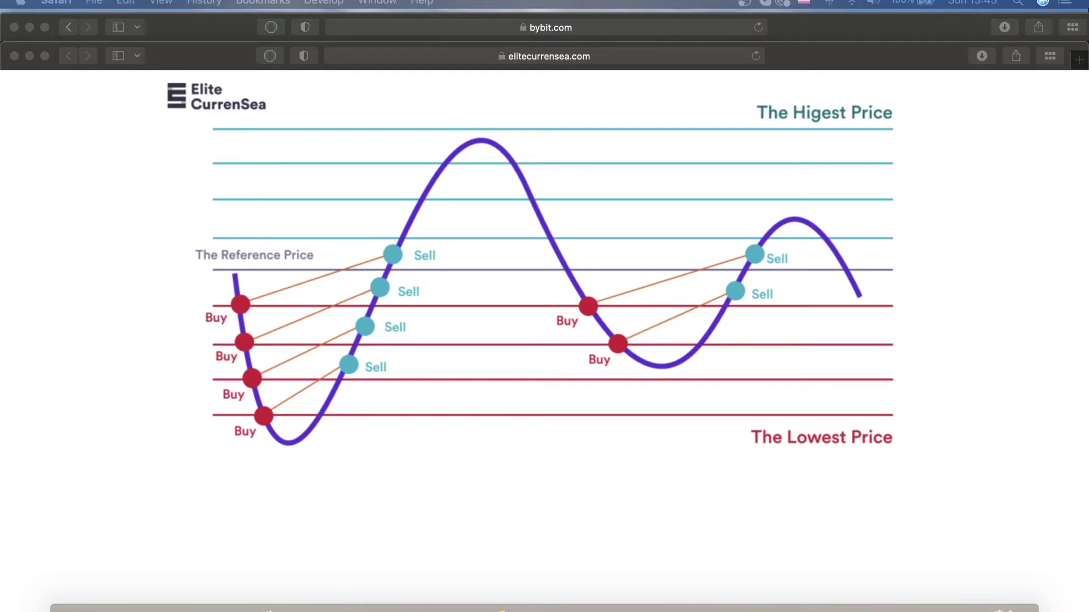
Move the Elite CurrenSea grid diagram window to the top, then bring the Binance AVAXBUSD futures grid window forward
left_click(118, 149)
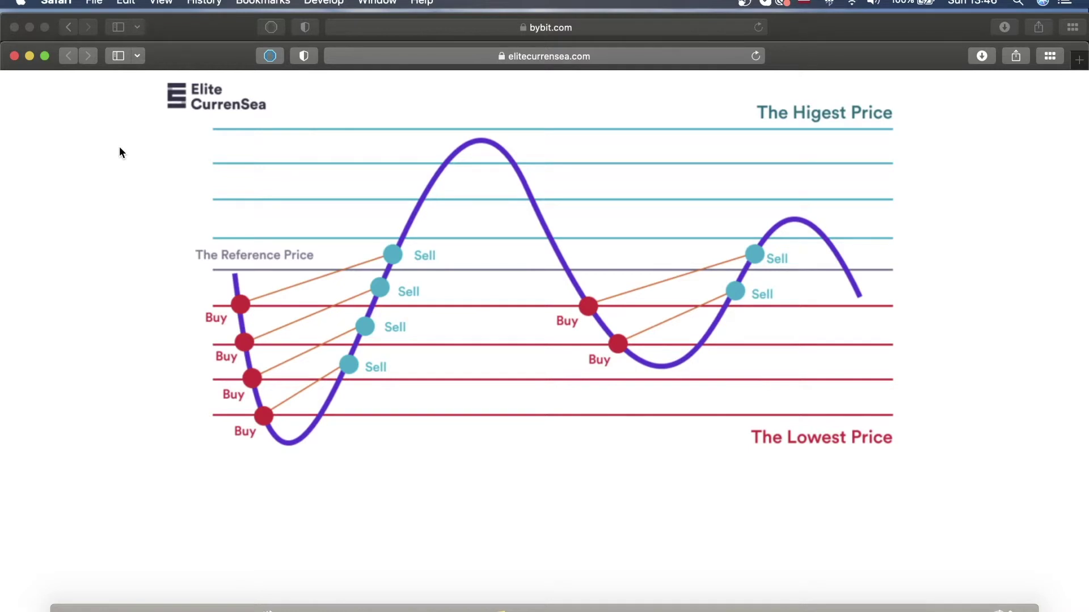
key("ctrl+alt+Return")
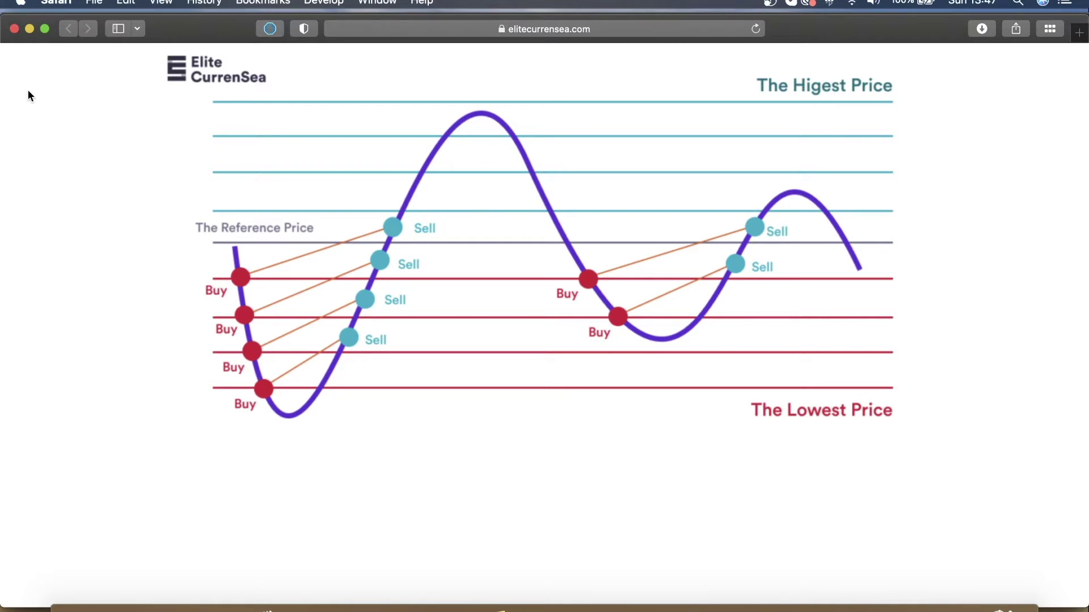
left_click(14, 29)
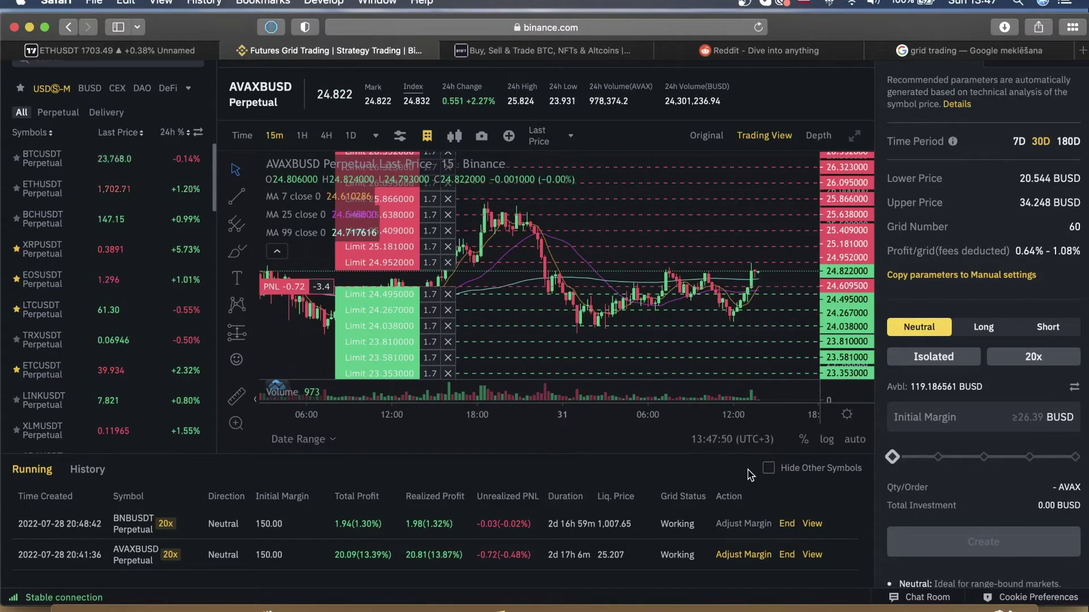
mouse_move(948, 250)
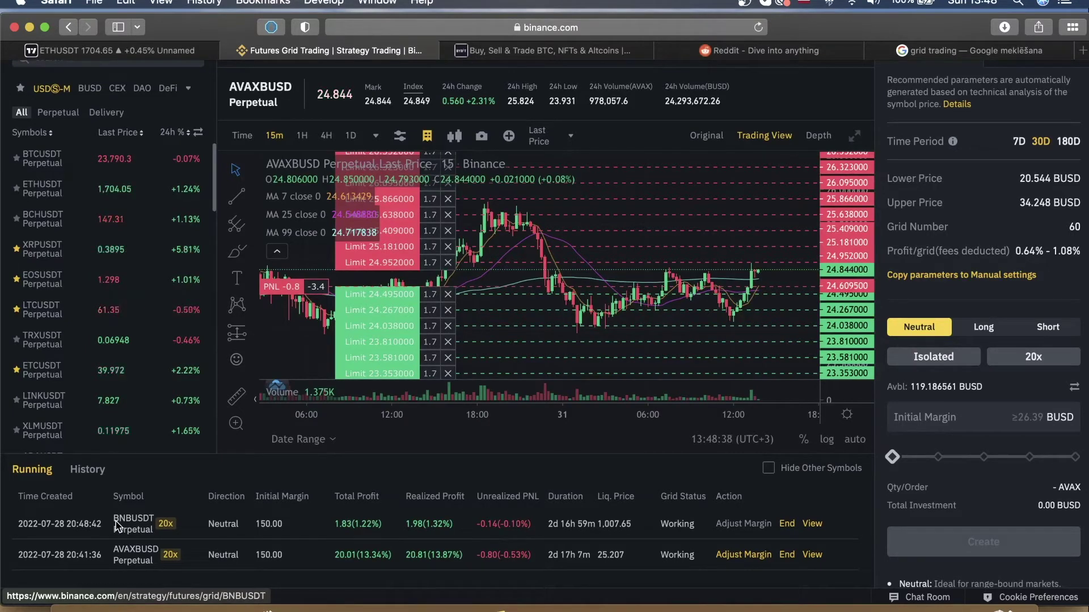
scroll(349, 537, "down", 1)
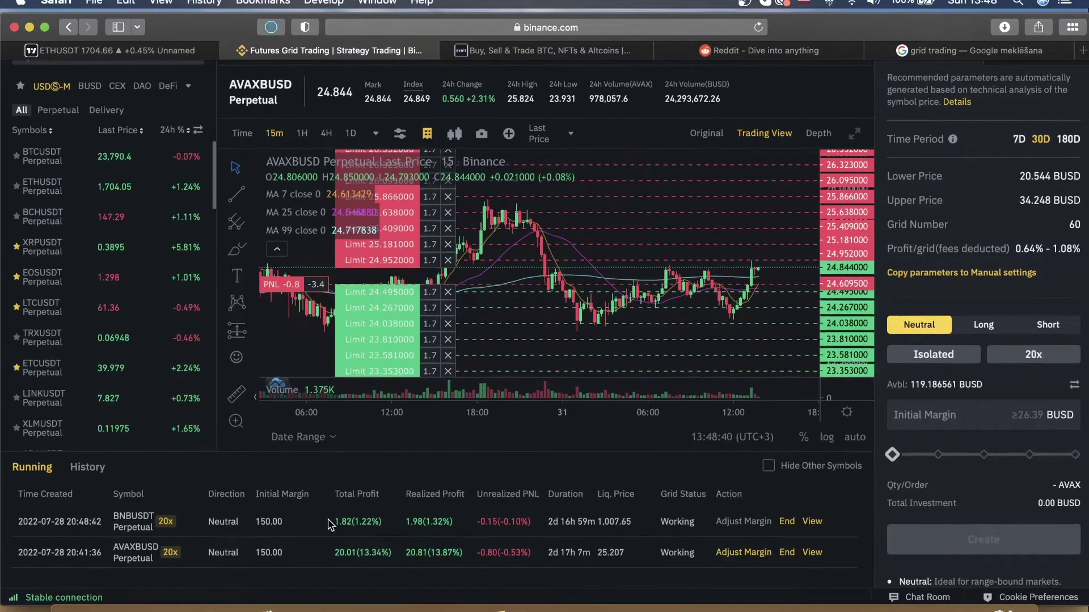
left_click_drag(347, 521, 390, 527)
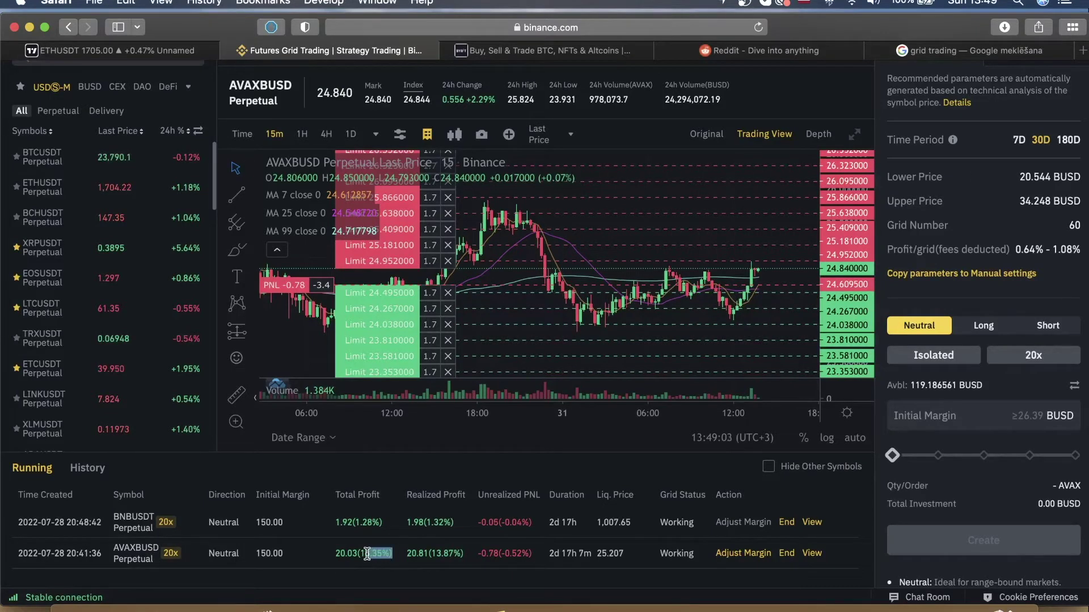
left_click_drag(336, 554, 348, 556)
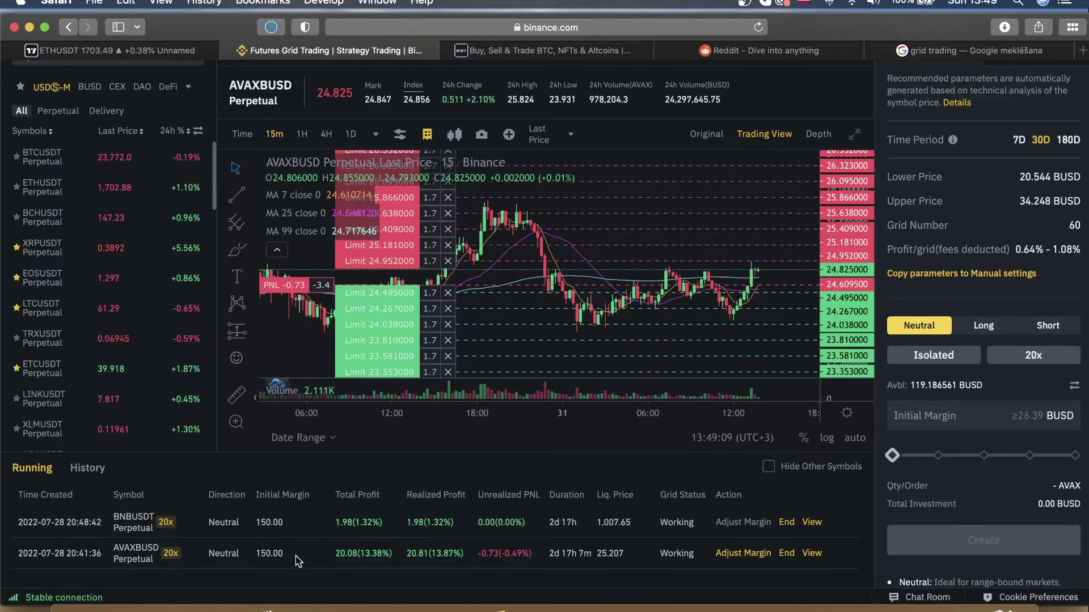
left_click_drag(286, 555, 260, 524)
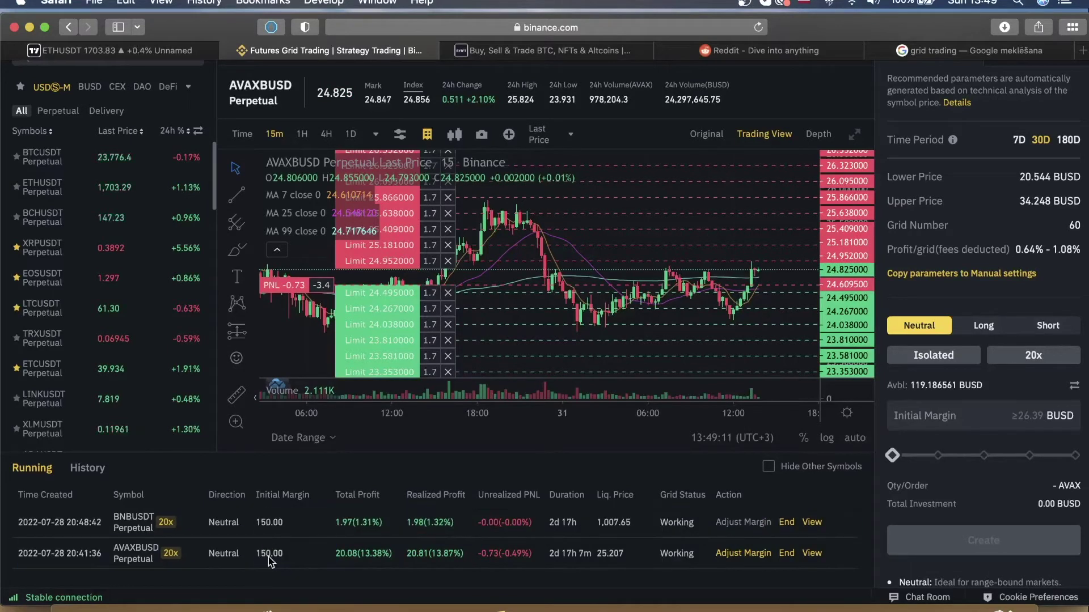
scroll(287, 549, "up", 1)
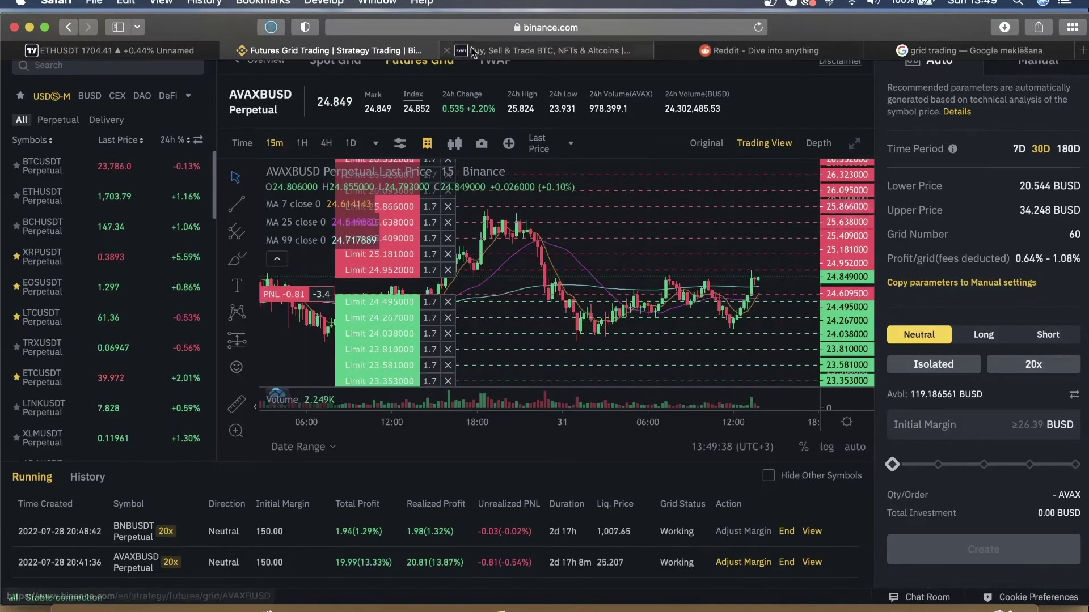
Go to Bybit's Trading Bot page and scroll down to its bot leaderboard
left_click(544, 50)
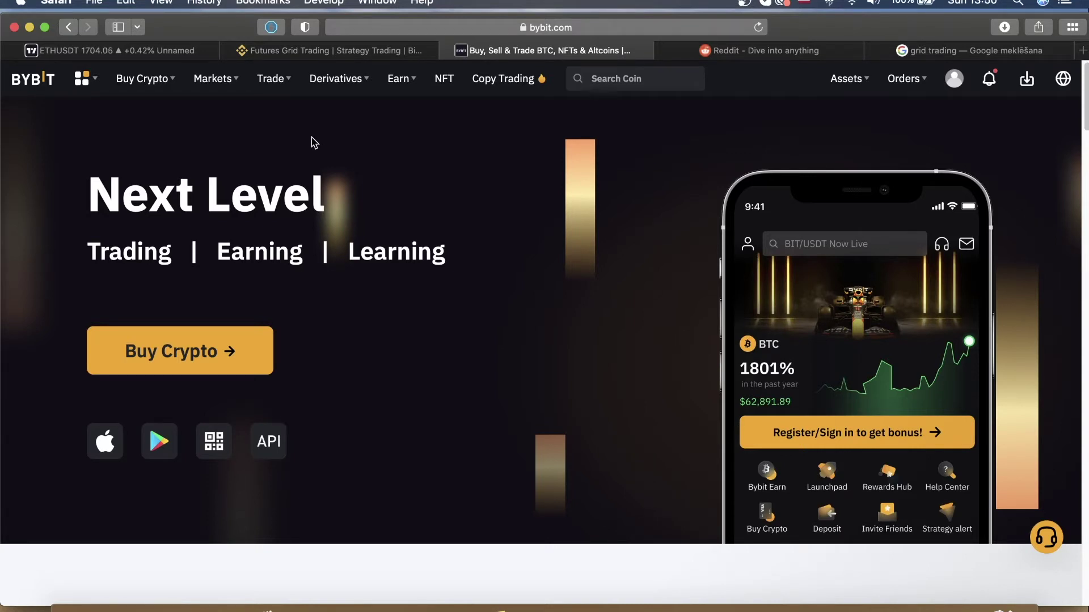
mouse_move(270, 79)
left_click(303, 355)
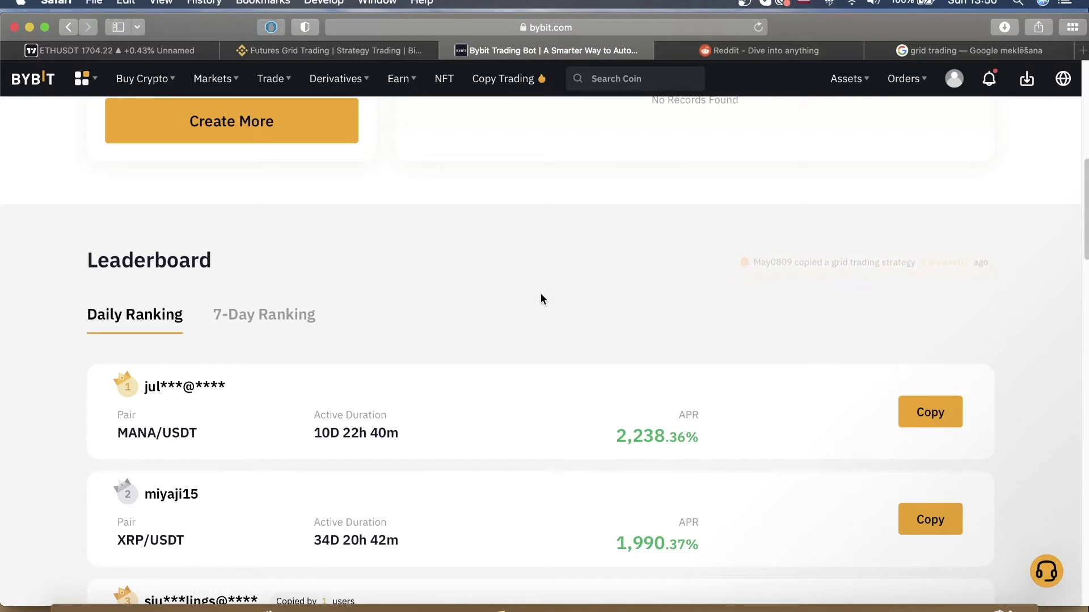
scroll(541, 295, "down", 3)
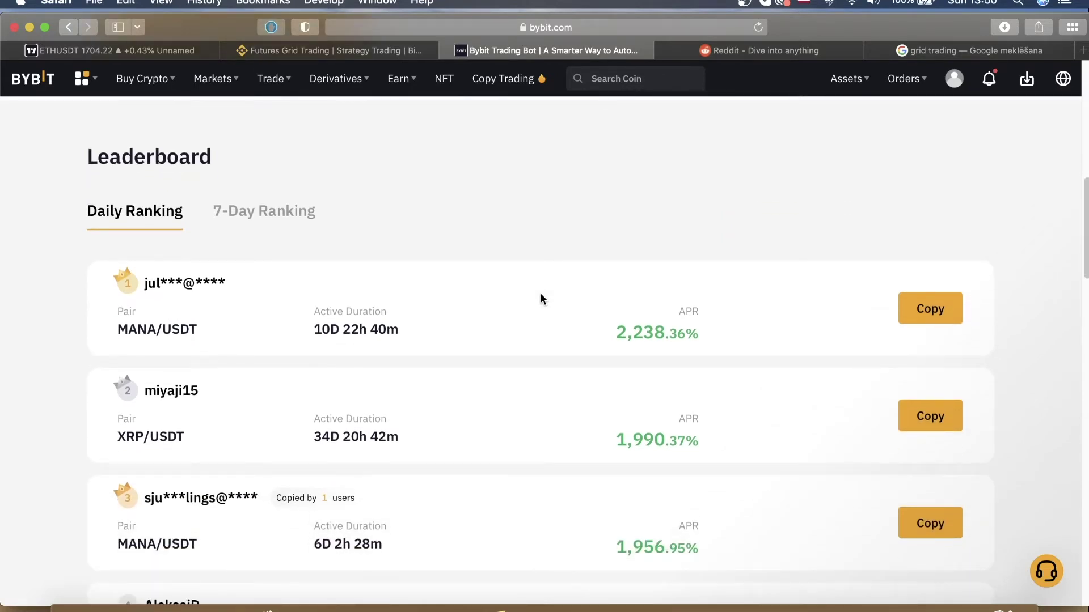
scroll(540, 294, "down", 1)
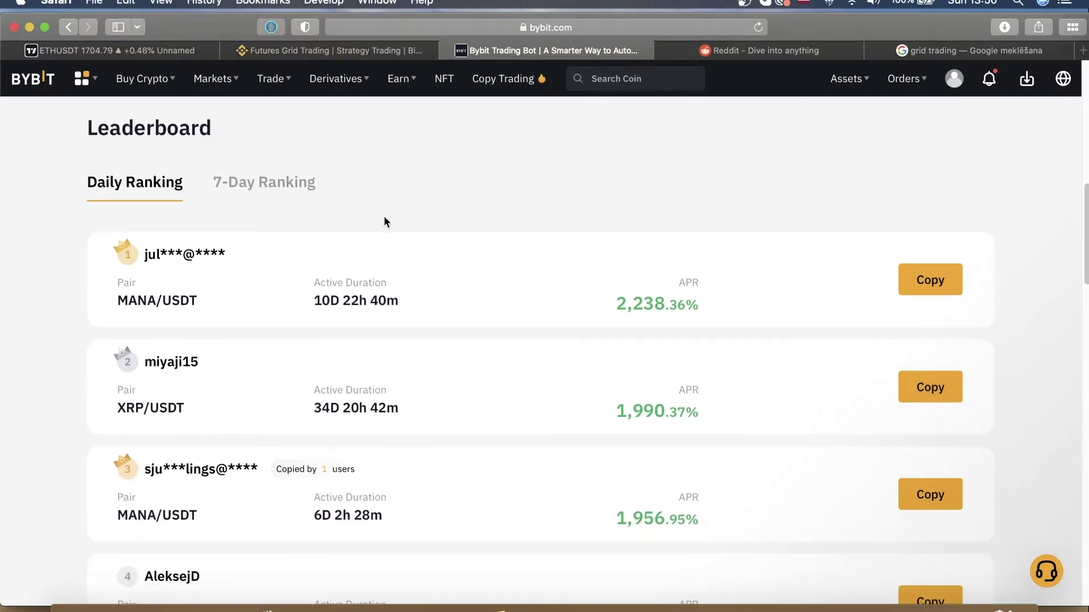
Switch the leaderboard to 7-Day Ranking and close the 'grid trading — Google' tab
left_click(313, 187)
scroll(312, 352, "down", 2)
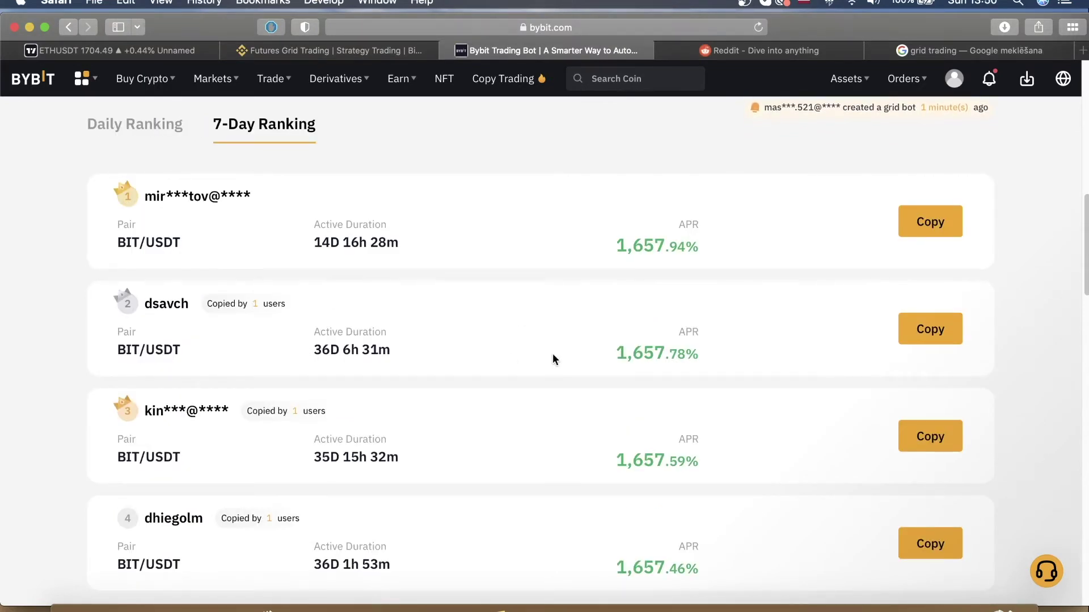
left_click_drag(615, 355, 692, 354)
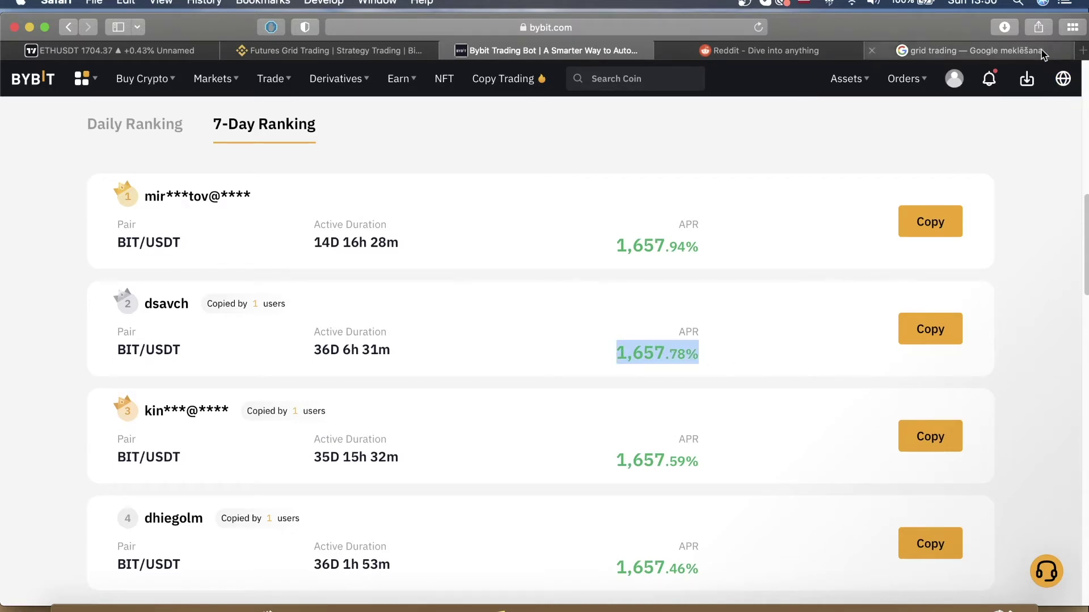
left_click(872, 50)
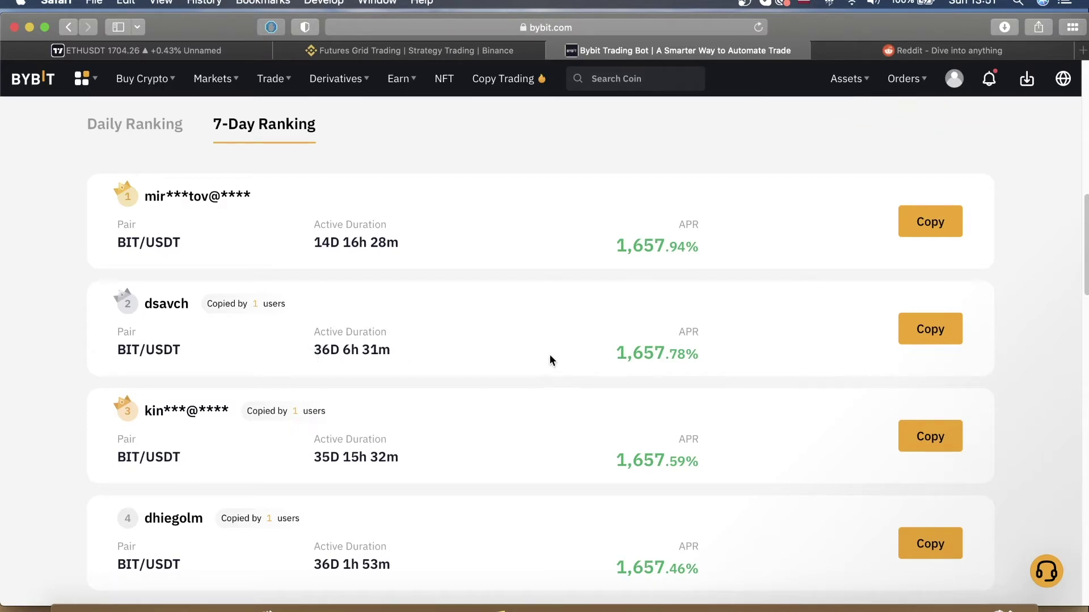
Scroll down to the tenth bot's 40D duration and 1,363.58% APR, then back up to Active Bots
scroll(476, 423, "down", 5)
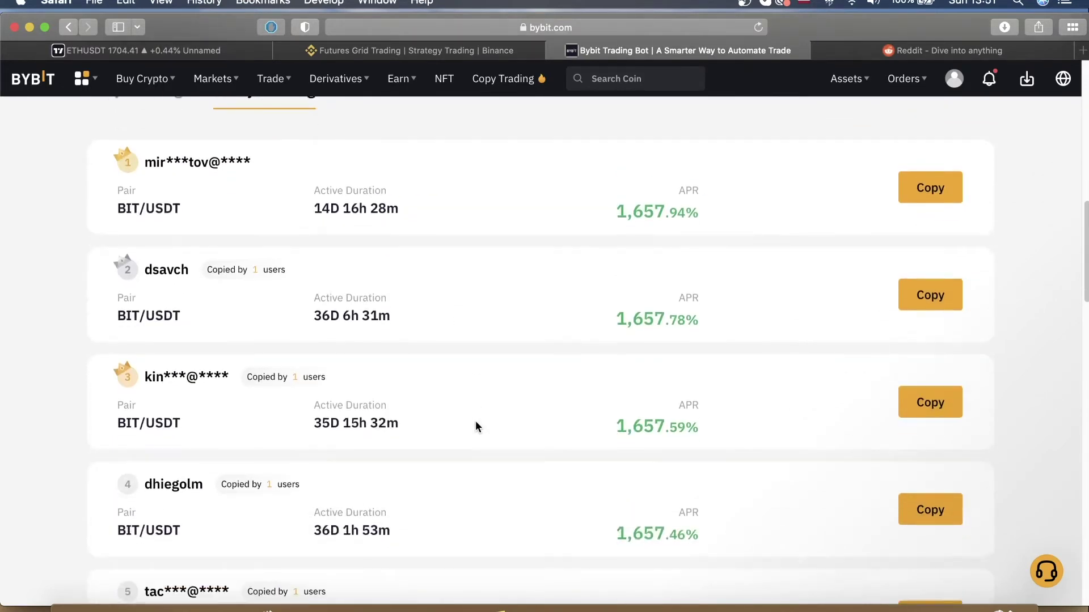
scroll(476, 423, "down", 4)
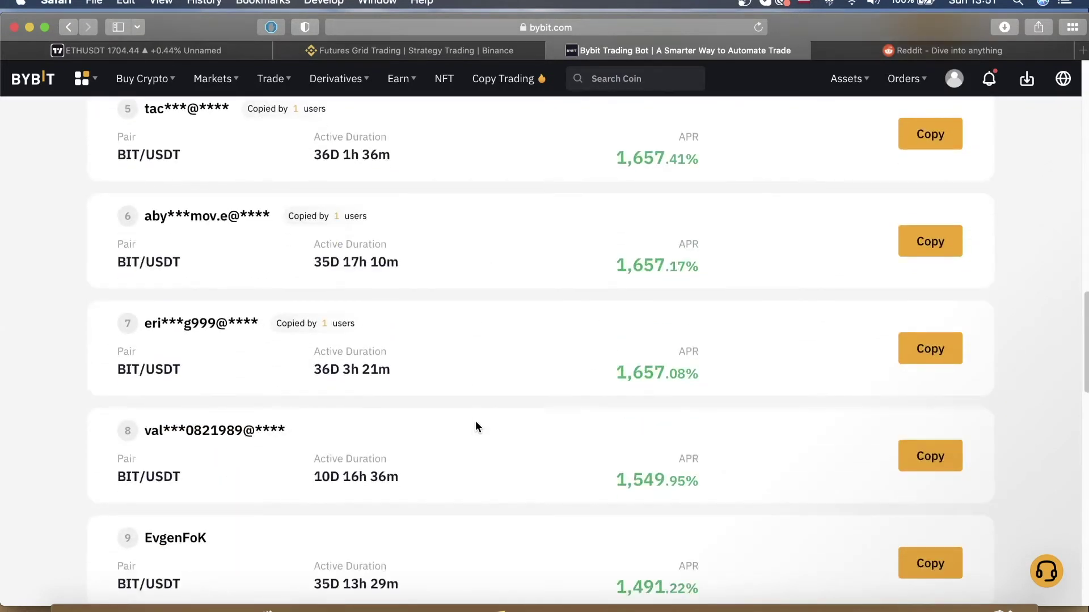
scroll(476, 421, "down", 4)
left_click_drag(314, 476, 338, 479)
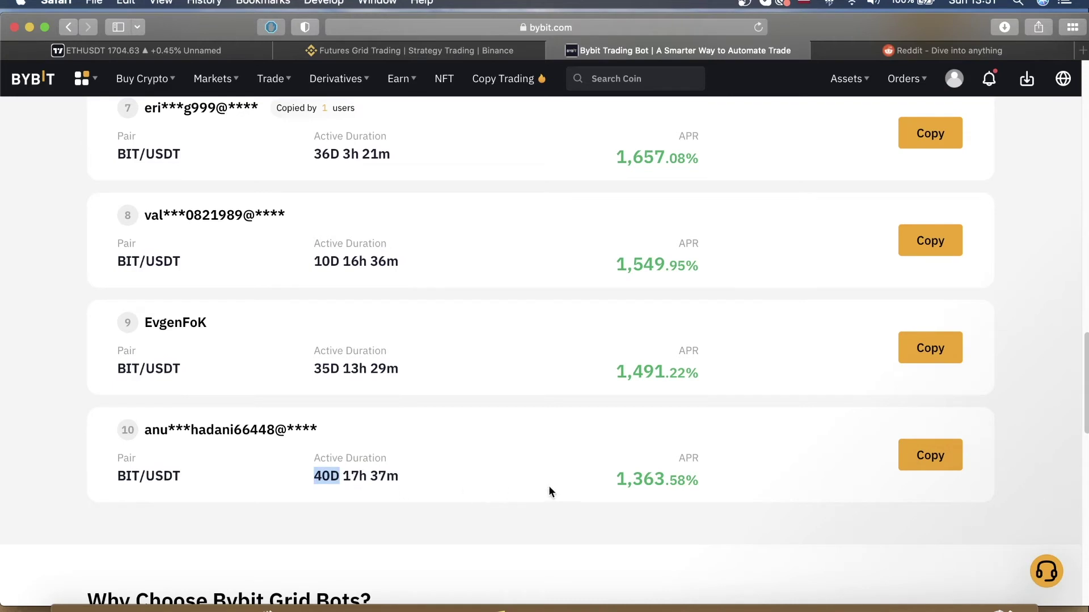
left_click(617, 483)
left_click_drag(629, 484, 710, 479)
left_click(754, 483)
scroll(754, 484, "up", 15)
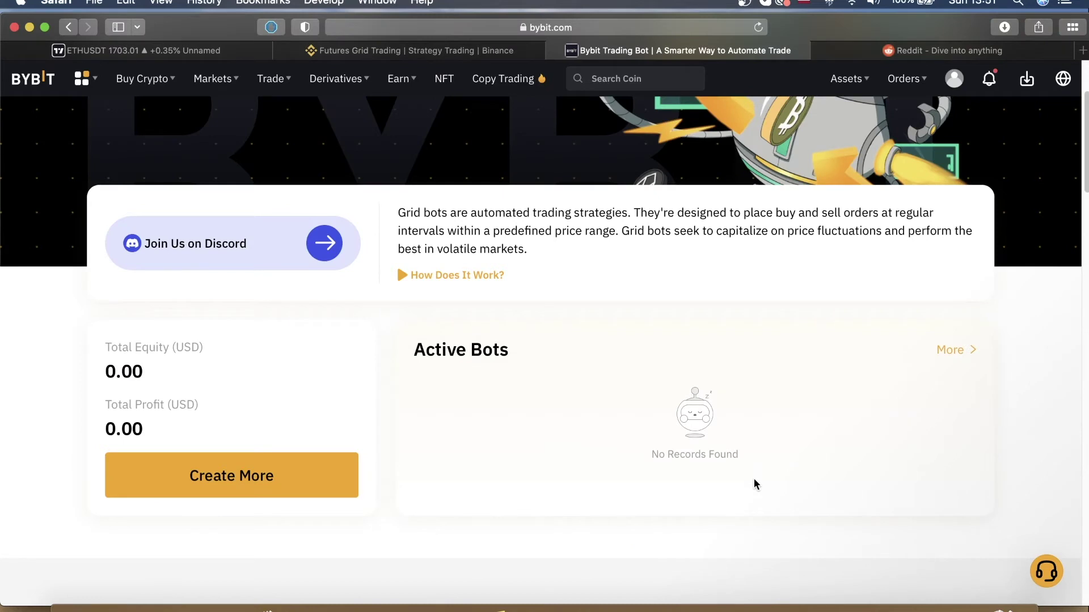
left_click(295, 474)
scroll(68, 392, "down", 2)
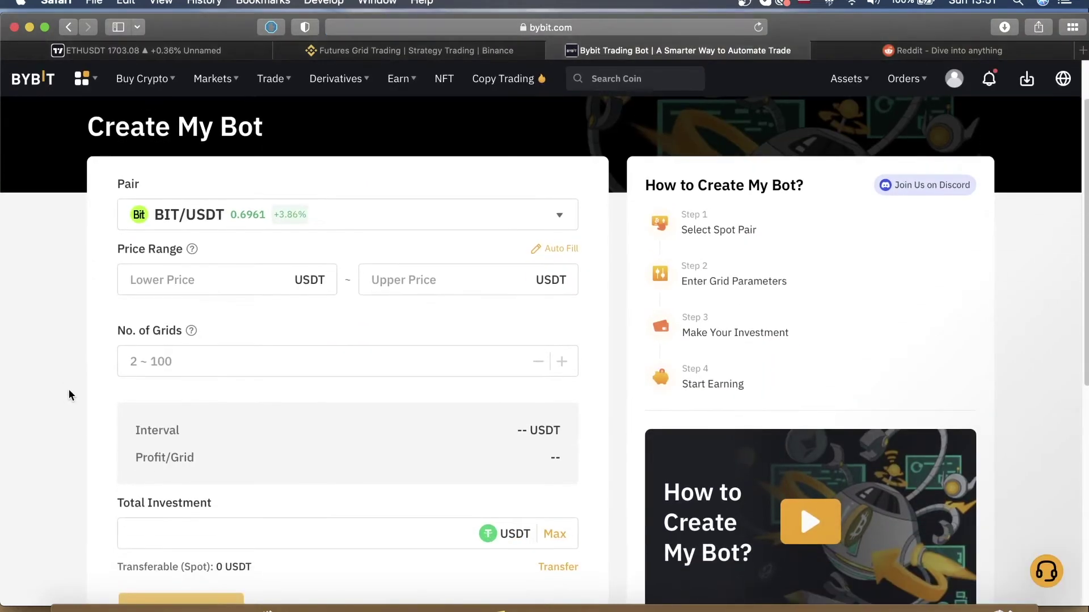
left_click(217, 358)
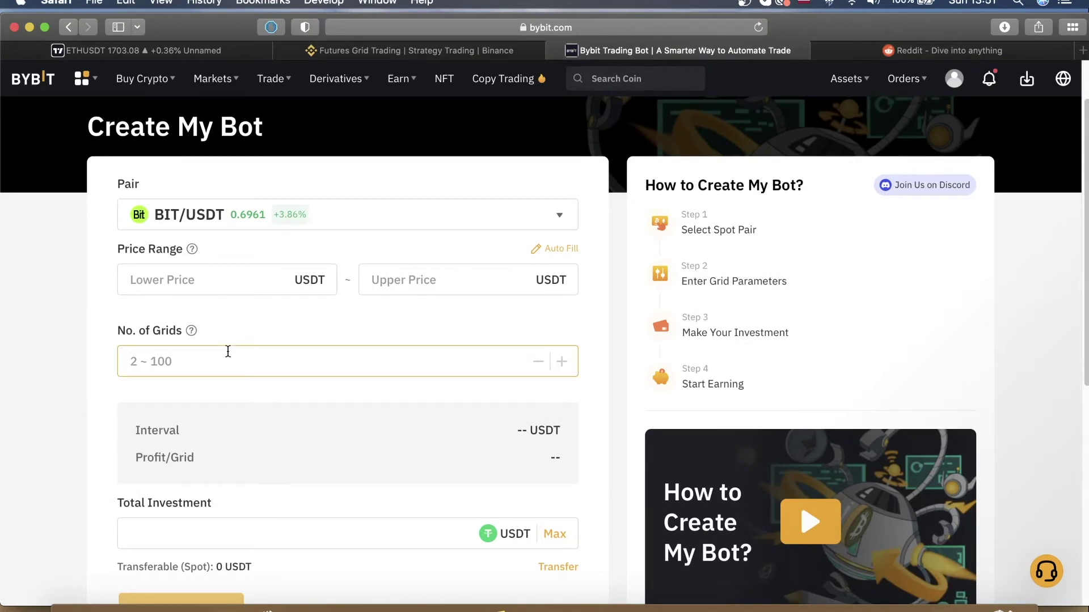
left_click(305, 327)
scroll(233, 227, "down", 2)
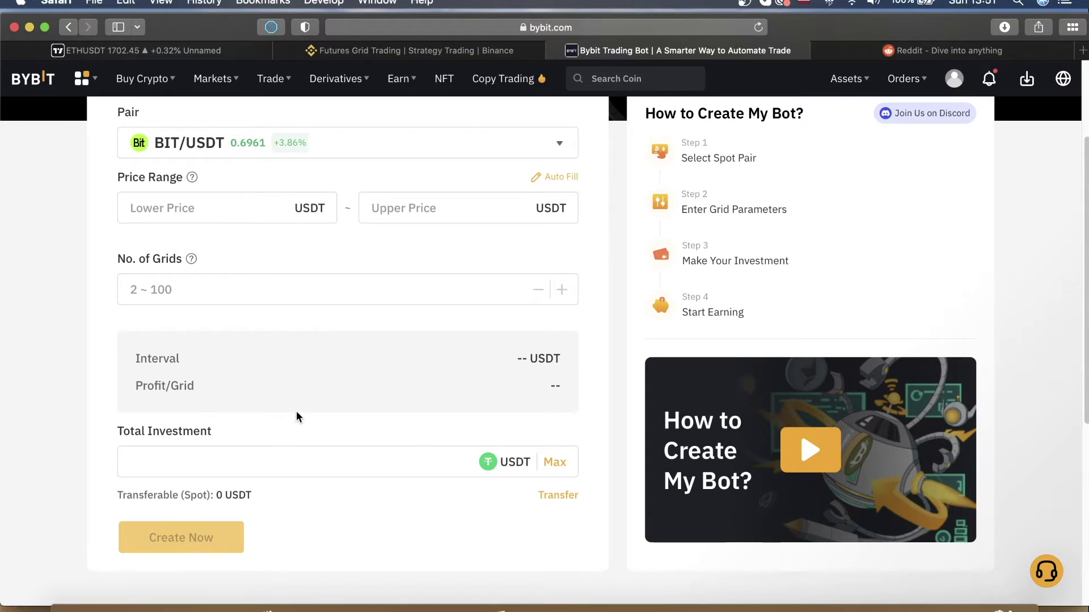
scroll(296, 414, "down", 2)
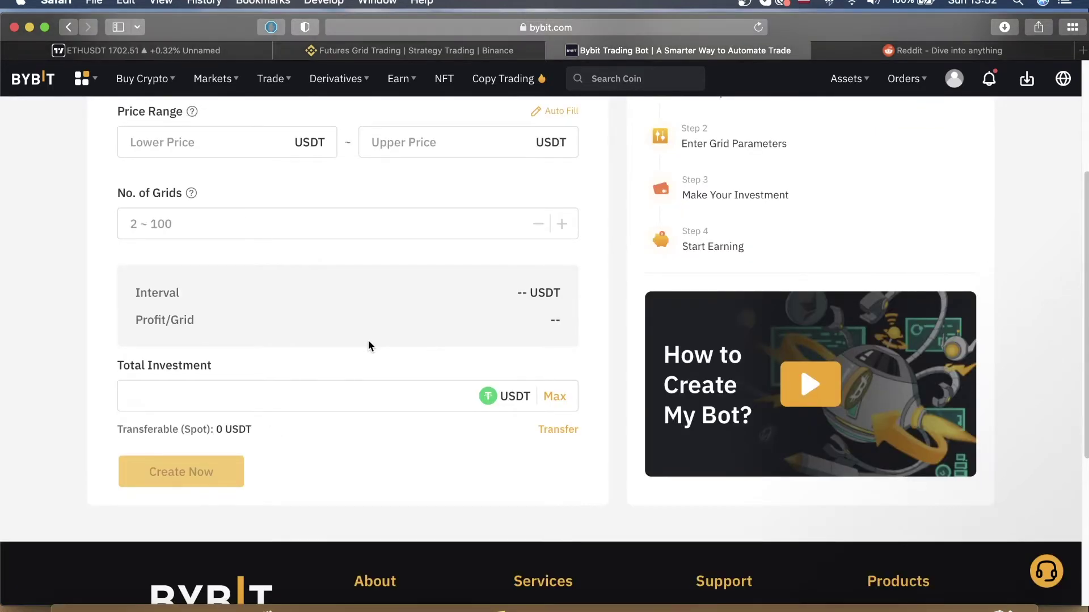
scroll(369, 341, "up", 2)
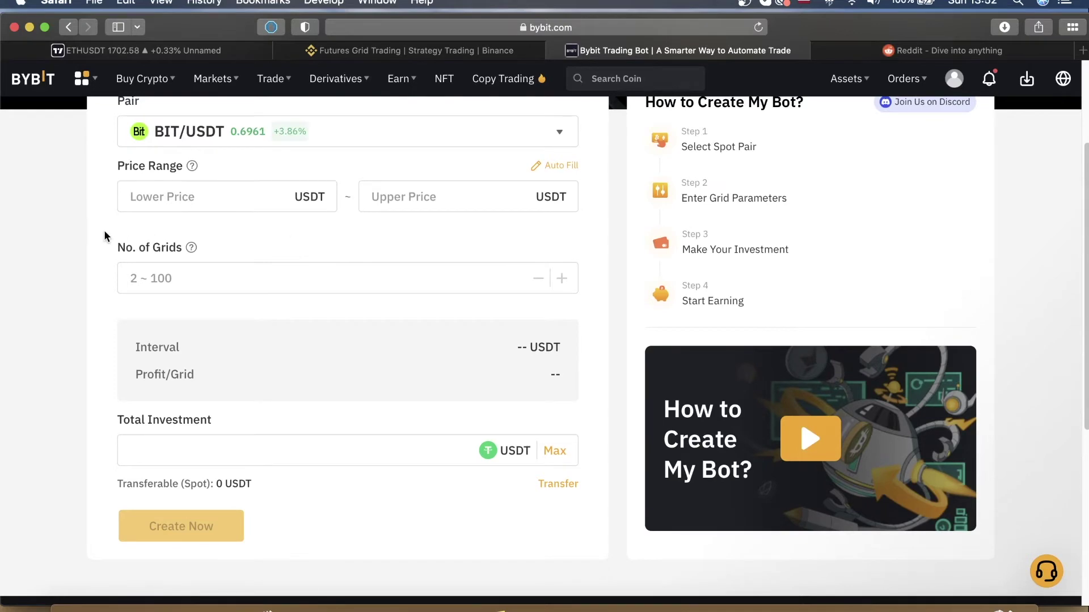
key("super+bracketleft")
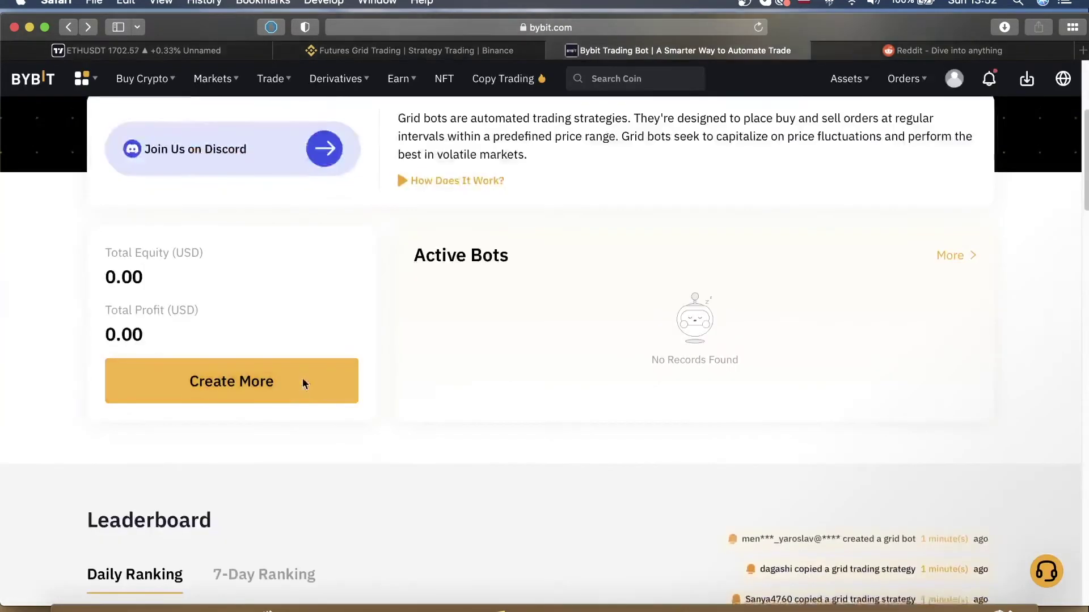
Show the 7-Day Ranking and scroll to rank 10, marking its 40D duration and 1,363.58% APR
scroll(304, 384, "down", 5)
left_click(269, 285)
scroll(467, 313, "down", 1)
scroll(467, 307, "down", 15)
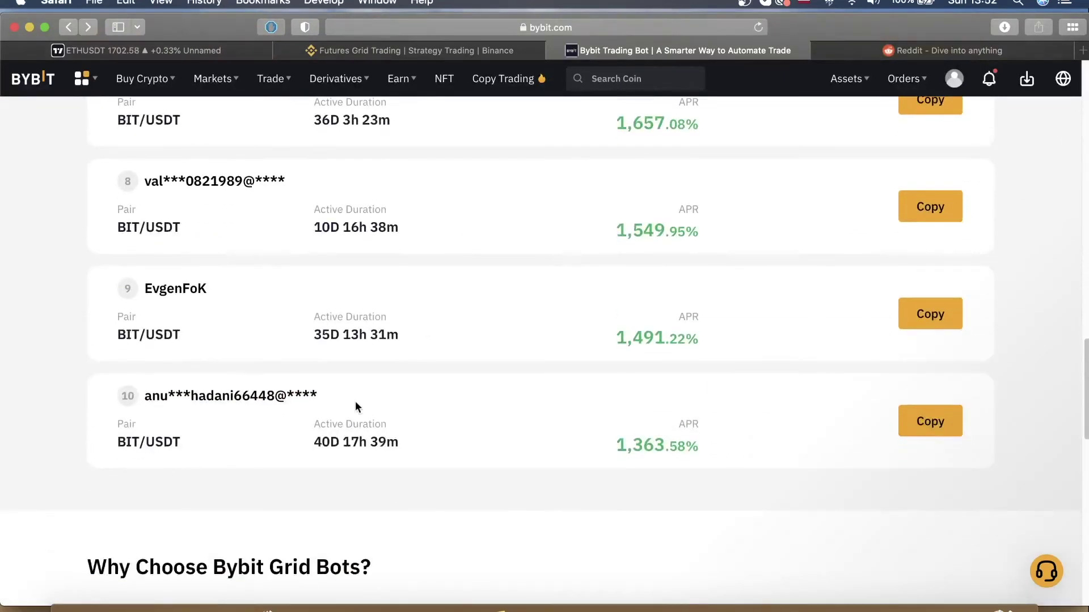
double_click(317, 444)
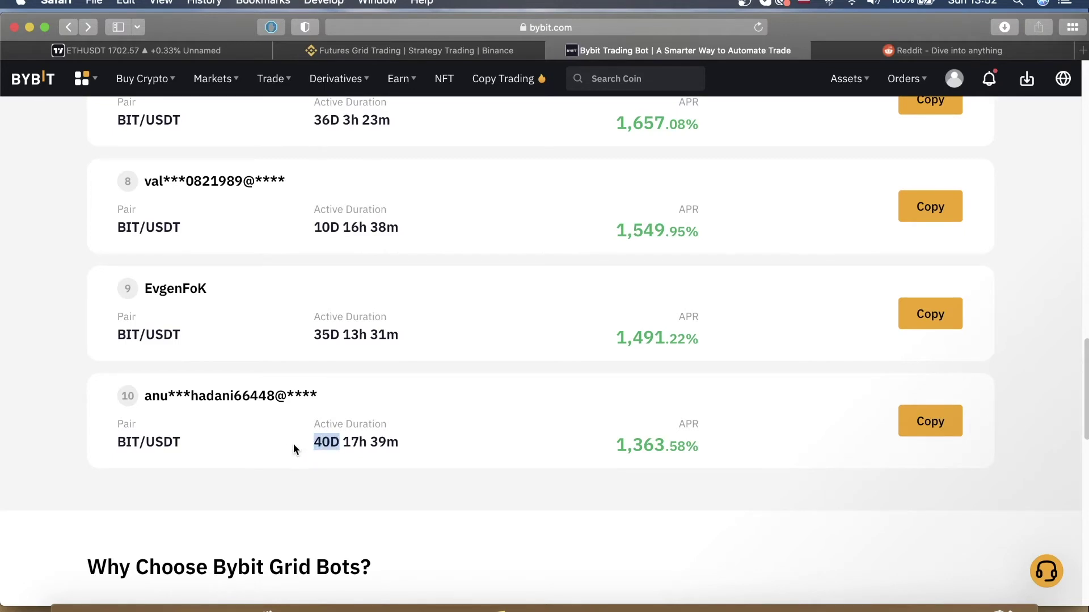
double_click(317, 445)
left_click(461, 444)
left_click_drag(588, 444, 665, 446)
left_click(780, 446)
scroll(390, 443, "down", 4)
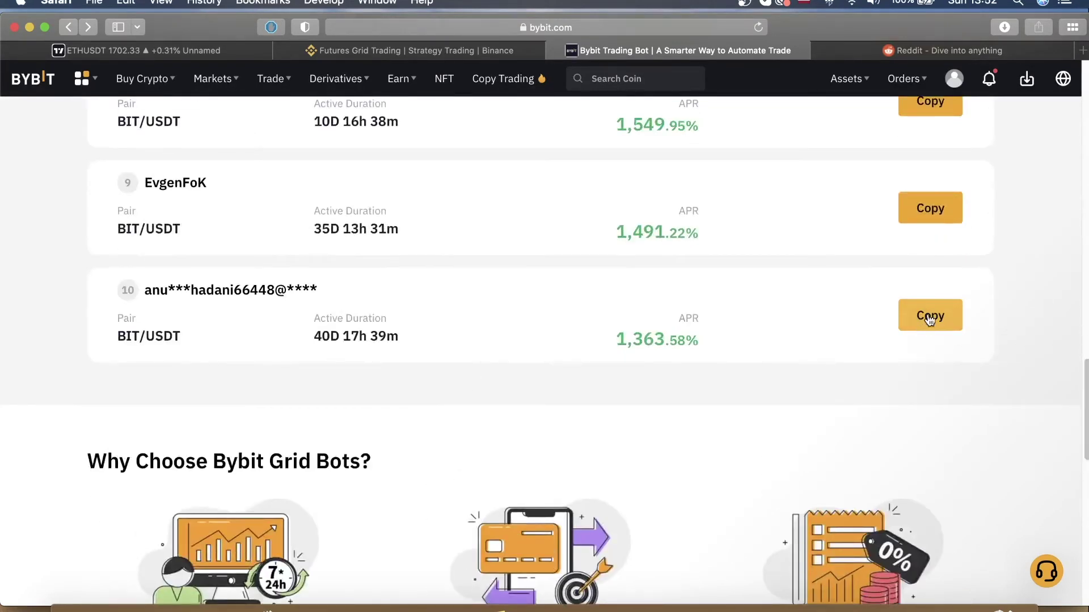
Copy the tenth-ranked BIT/USDT bot and enter 70 USDT as Total Investment, replacing 500
left_click(930, 315)
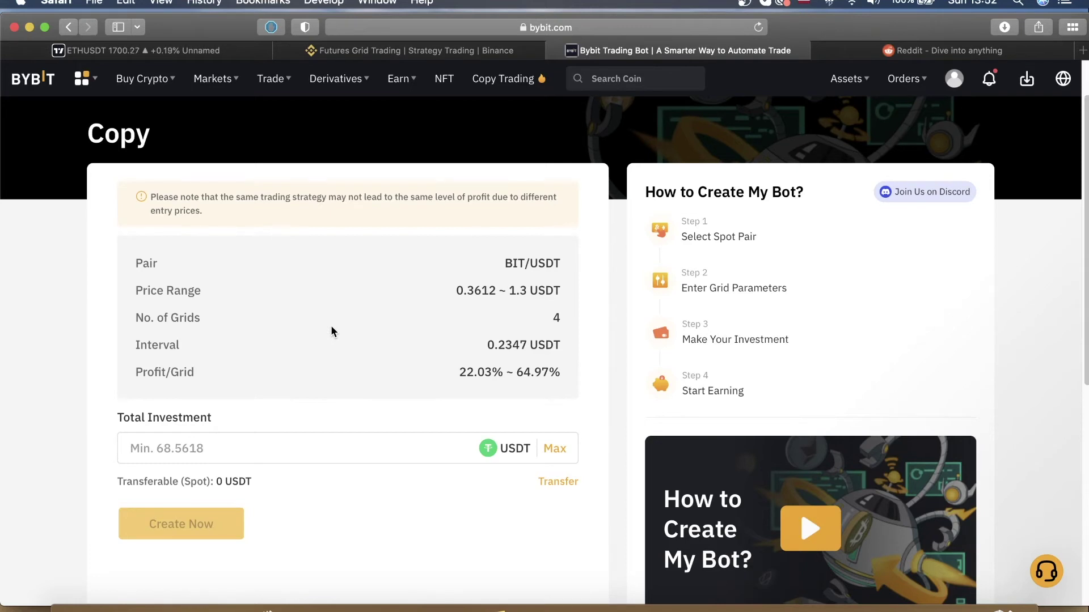
left_click(240, 458)
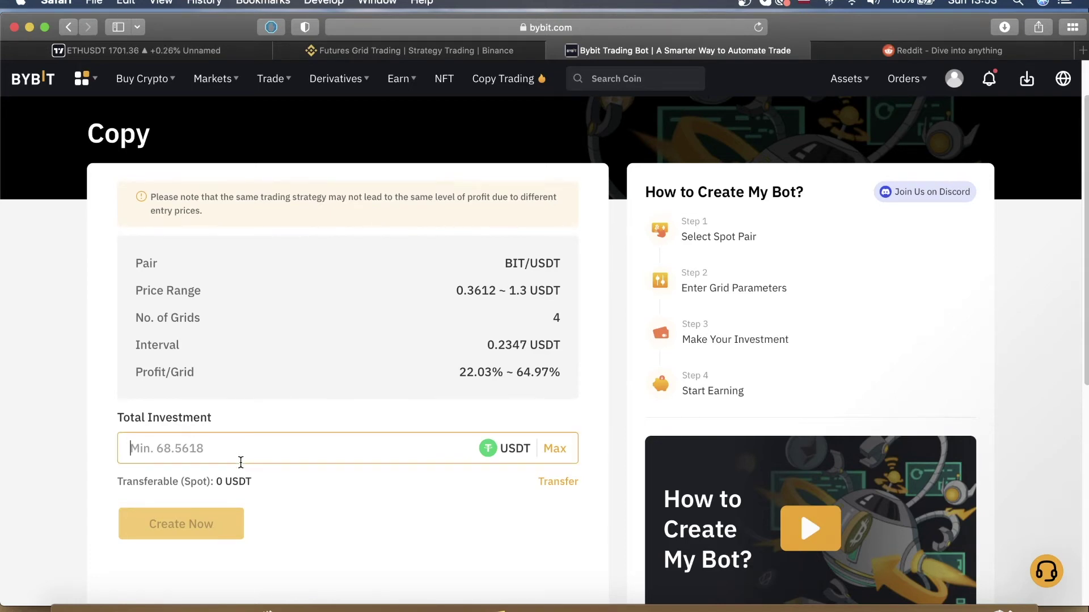
scroll(391, 295, "down", 1)
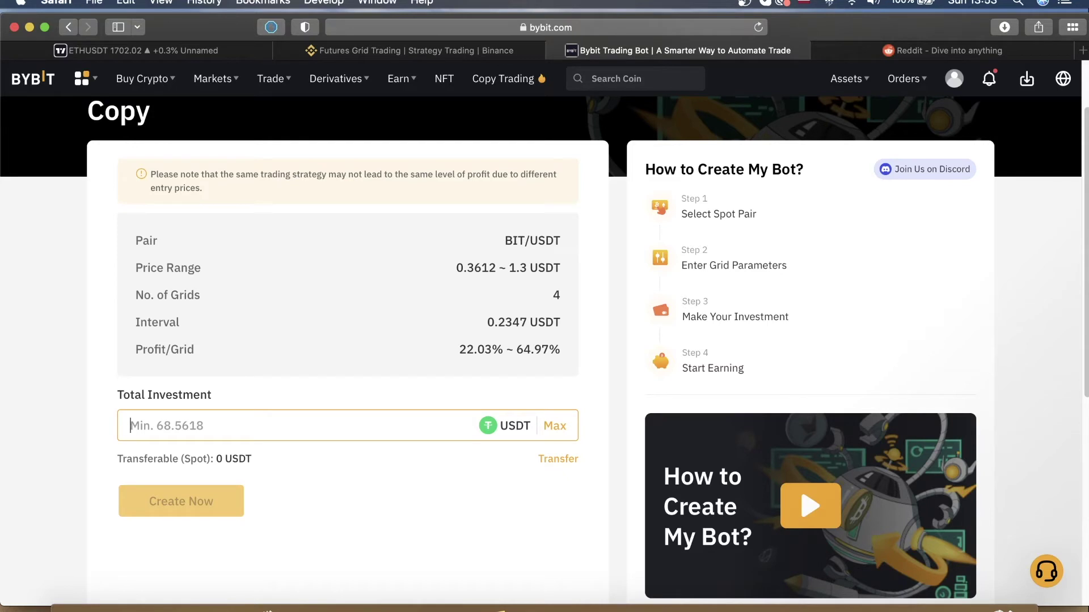
type("500")
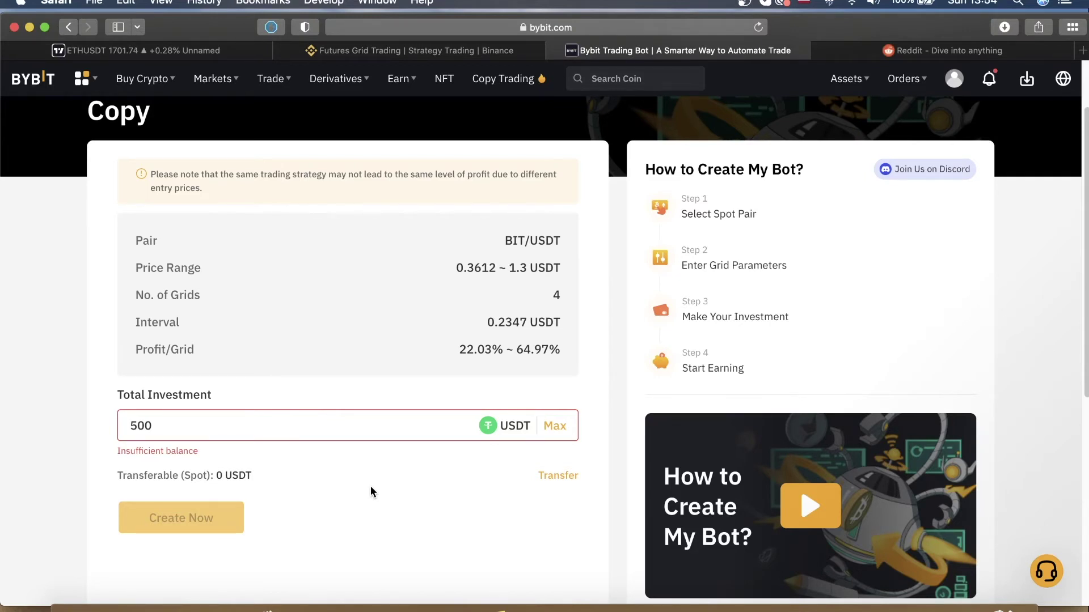
left_click(223, 432)
key("BackSpace")
key("BackSpace")
key("BackSpace")
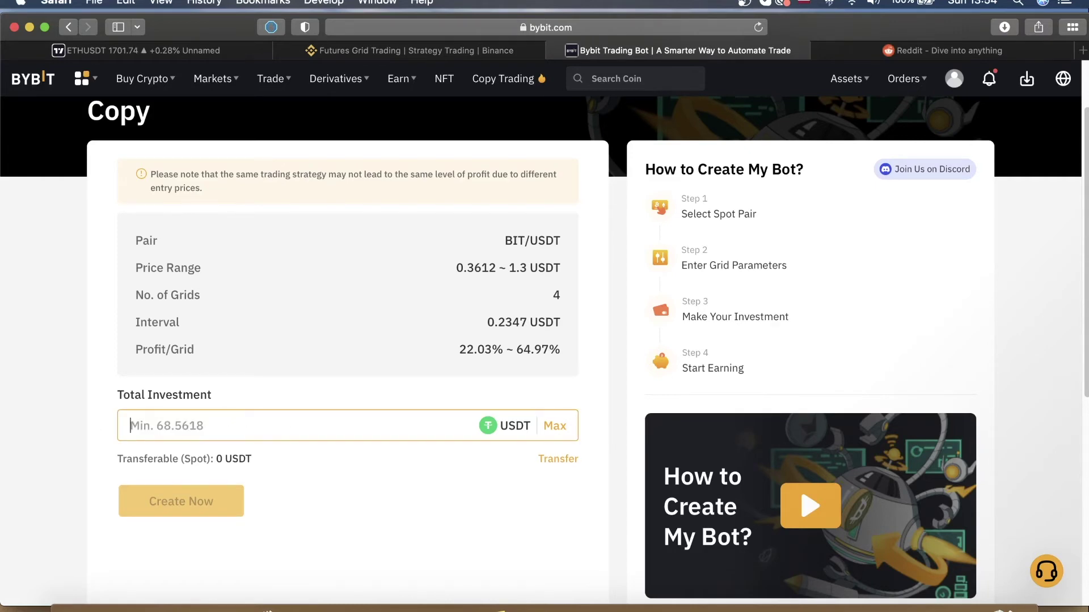
type("70")
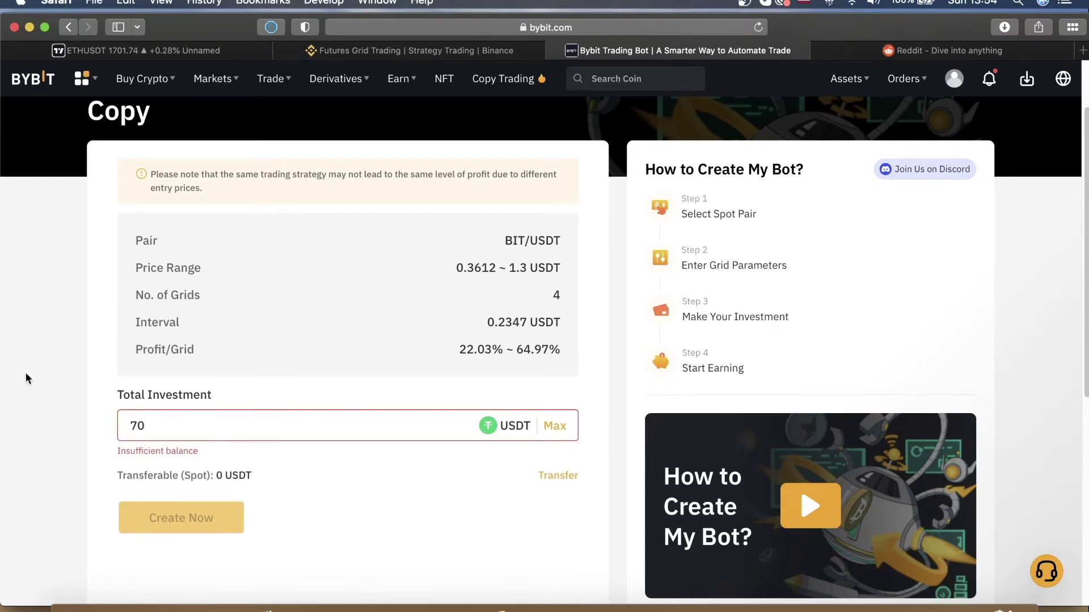
Return to the leaderboard and review the tenth XRP/USDT bot's 1,913.65% APR and 8D 19h 51m runtime
key("super+bracketleft")
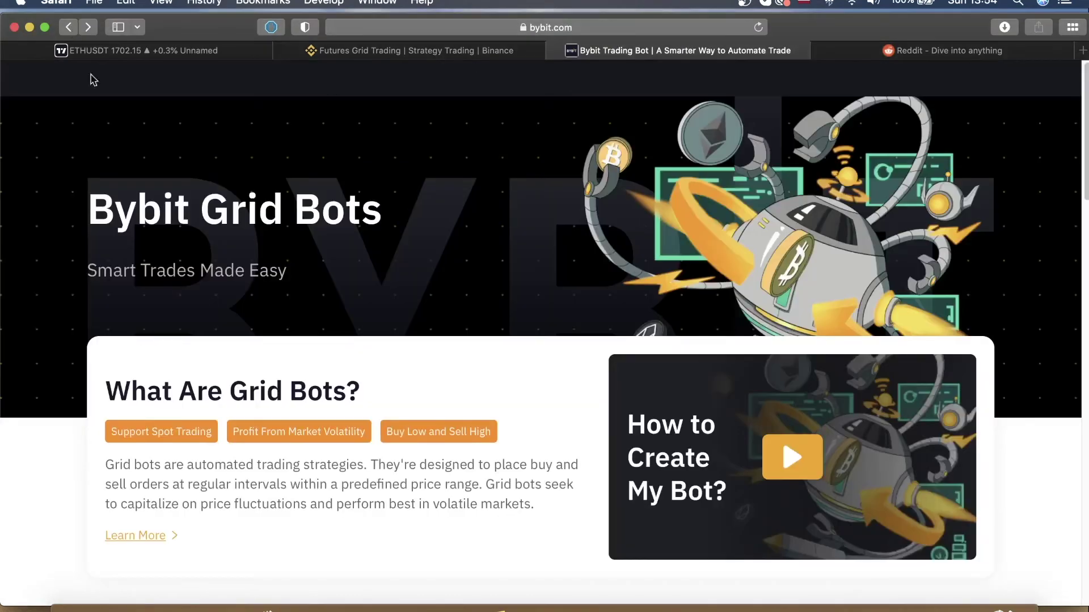
scroll(123, 345, "down", 3)
scroll(123, 345, "down", 15)
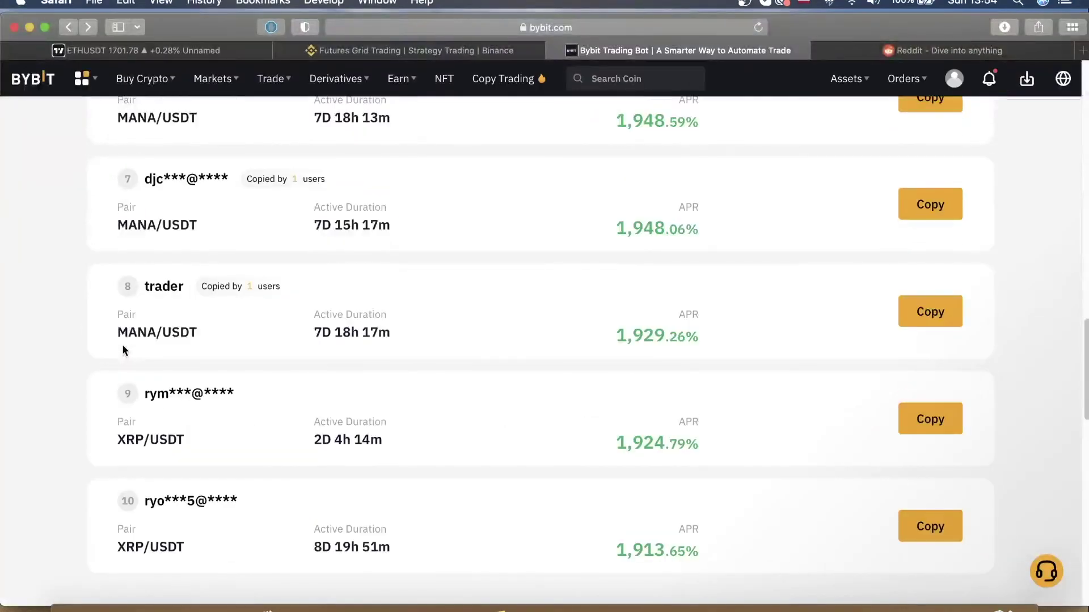
scroll(122, 344, "down", 2)
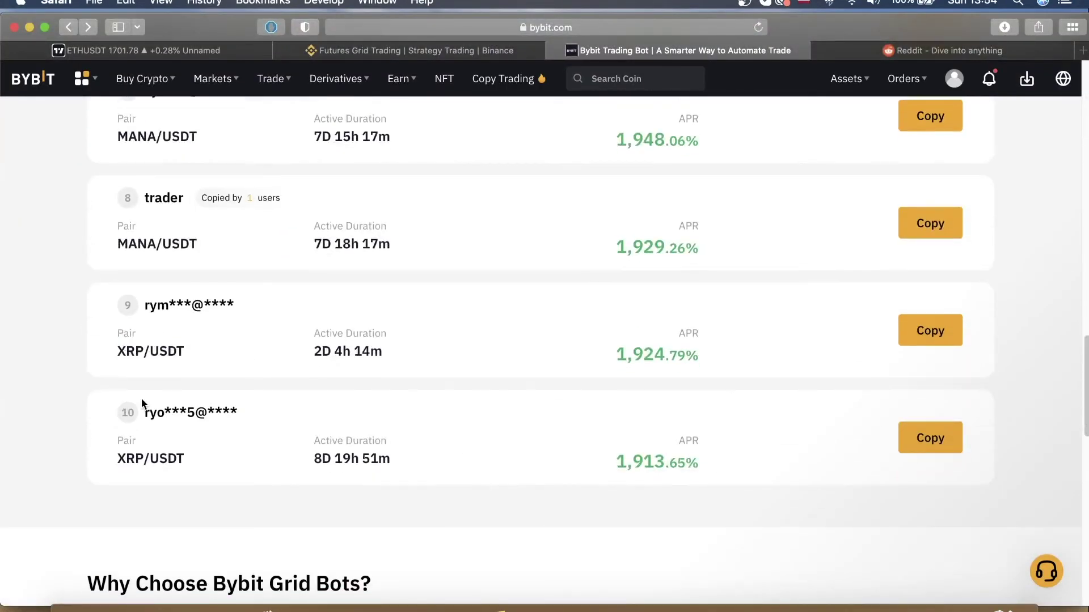
left_click_drag(188, 458, 102, 457)
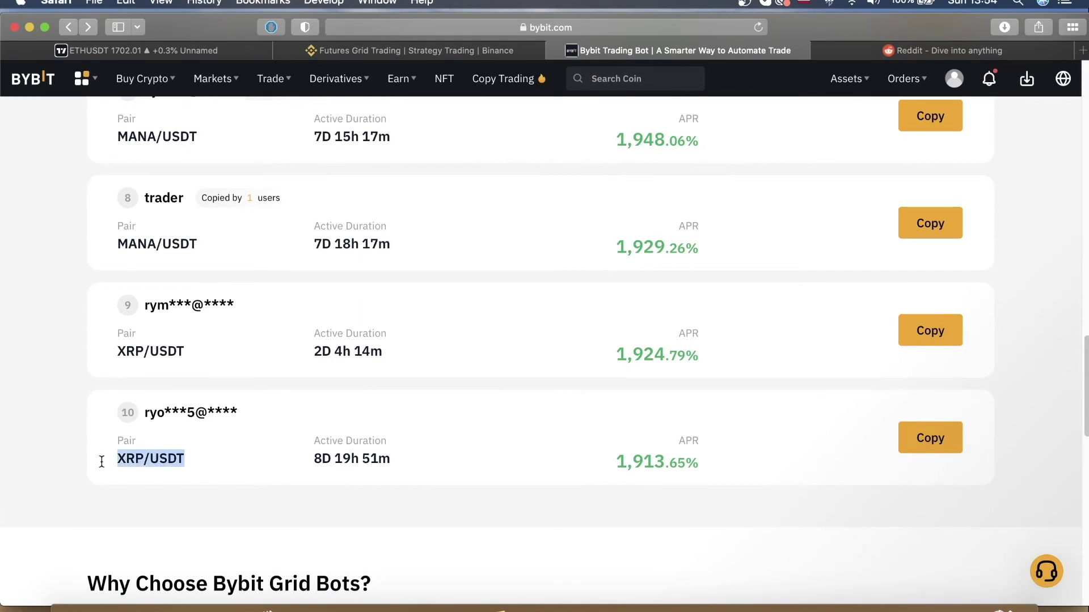
left_click(681, 487)
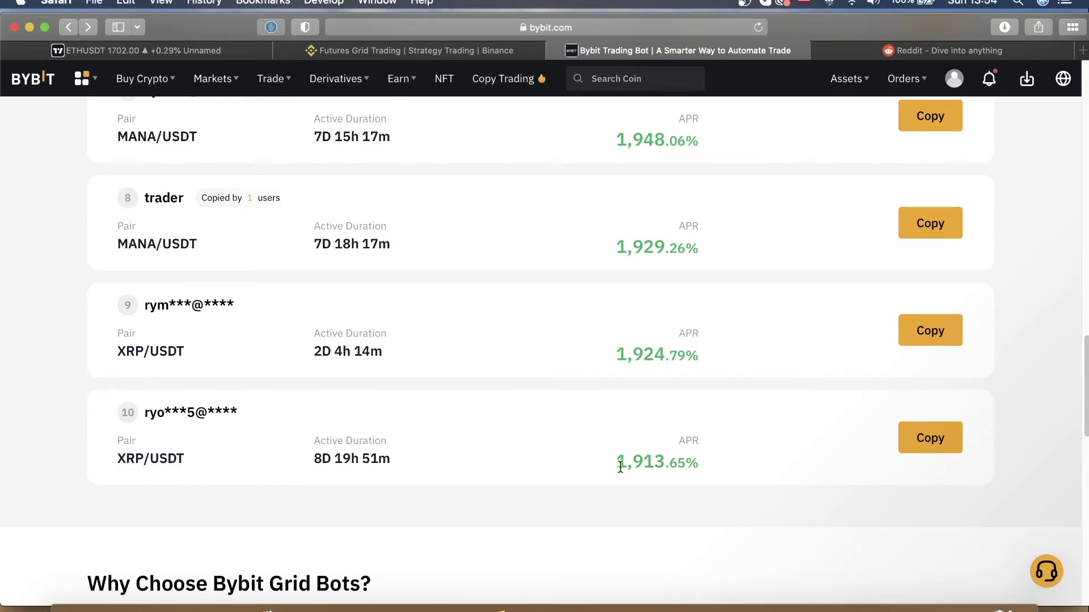
left_click_drag(614, 463, 718, 463)
left_click(472, 463)
left_click_drag(439, 459, 312, 459)
left_click(317, 460)
Copy the XRP/USDT bot, enter 70 USDT as Total Investment, and swipe back to the ranking
left_click(937, 441)
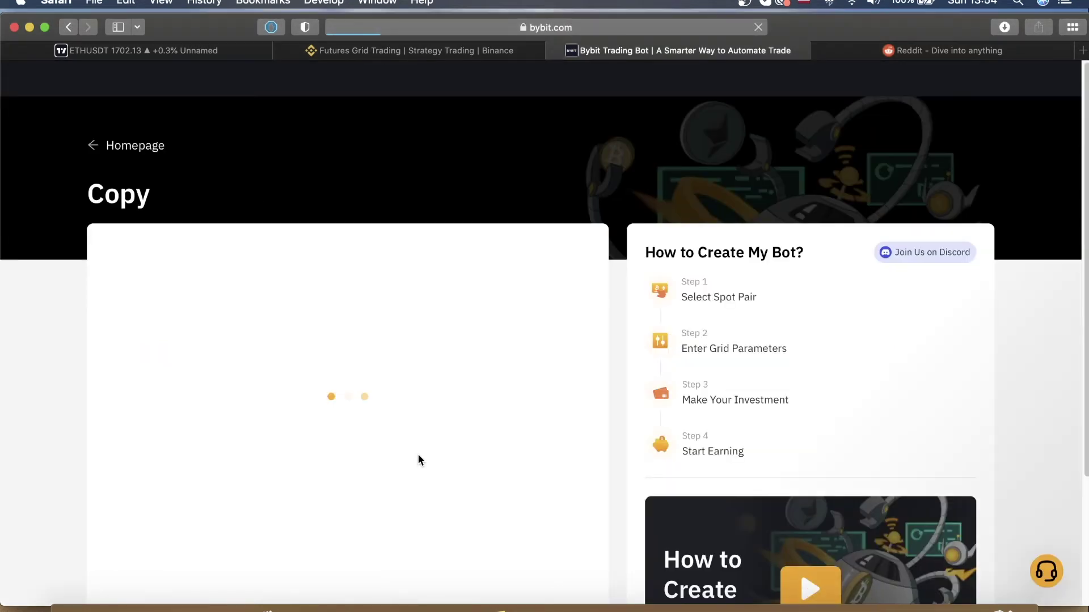
scroll(59, 394, "down", 3)
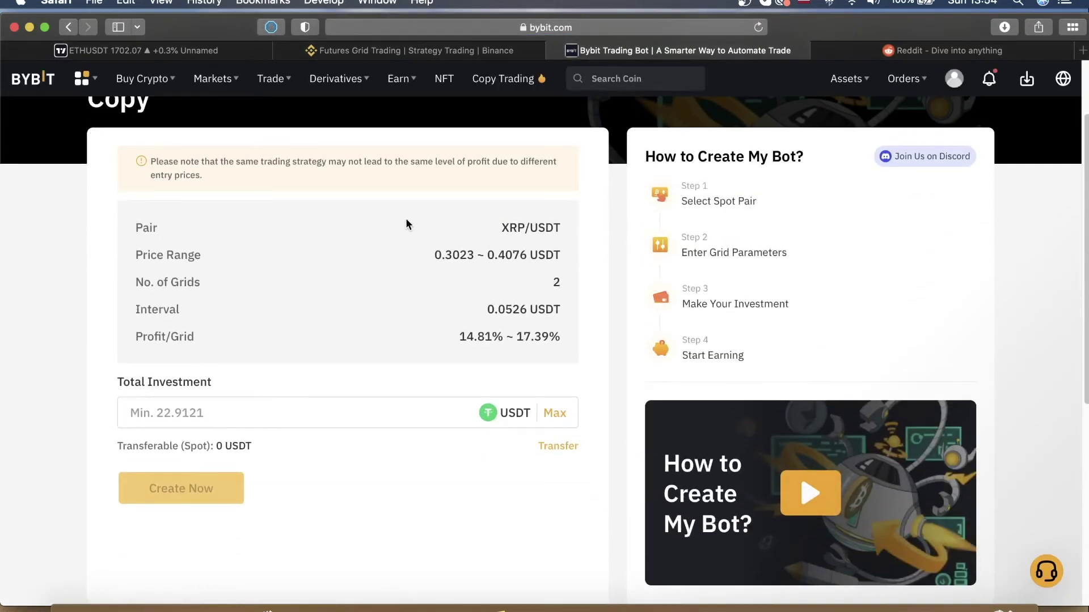
left_click_drag(406, 224, 558, 336)
left_click(428, 335)
left_click(314, 419)
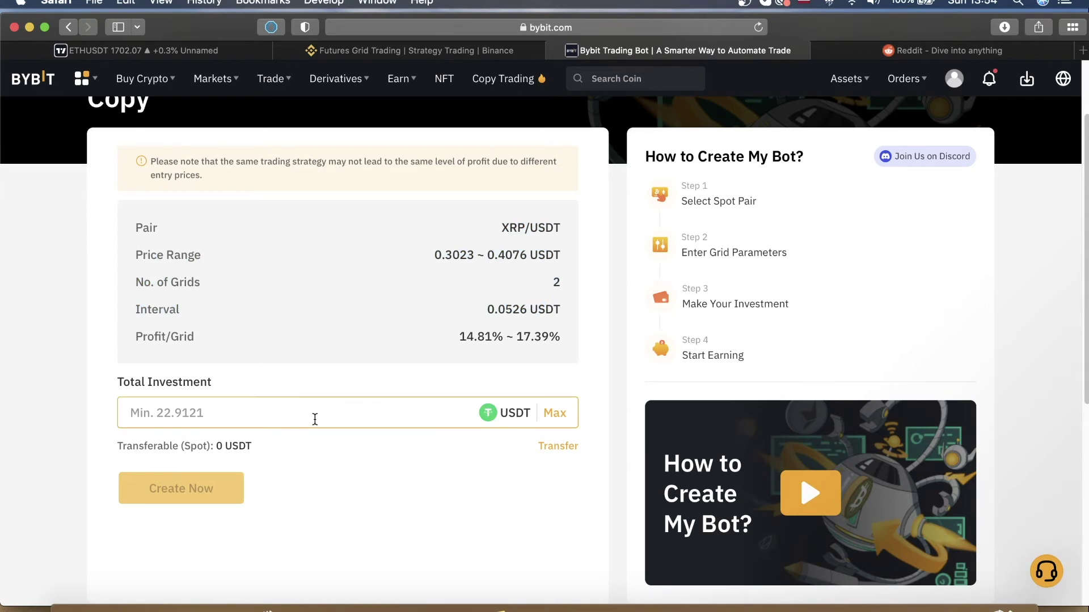
type("70")
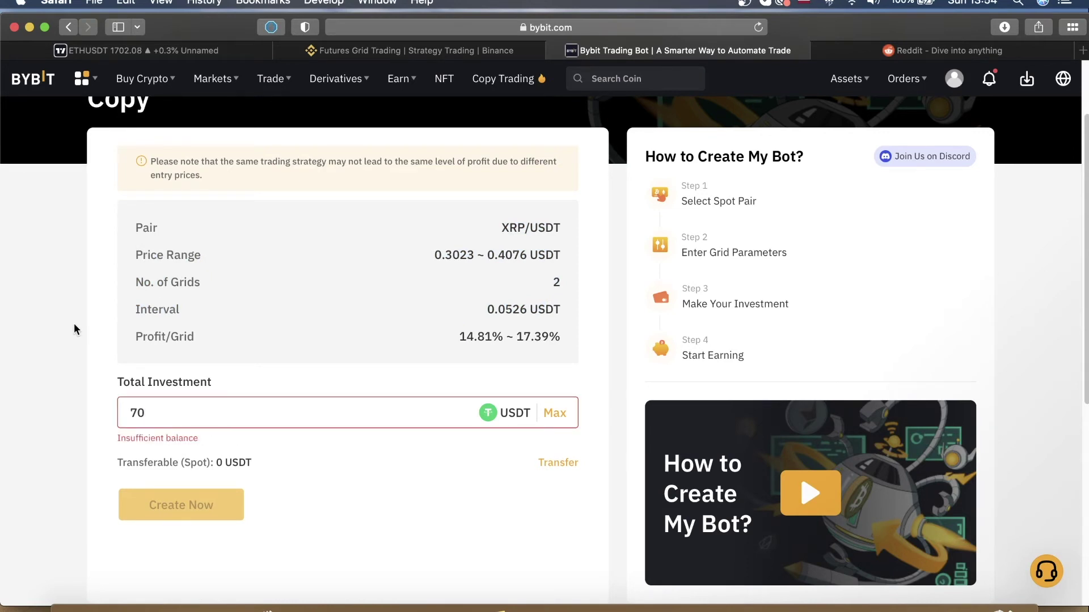
scroll(97, 290, "left", 5)
Review the top MANA/USDT bot's 10D 22h 45m duration and 2,238.36% APR
scroll(97, 290, "down", 2)
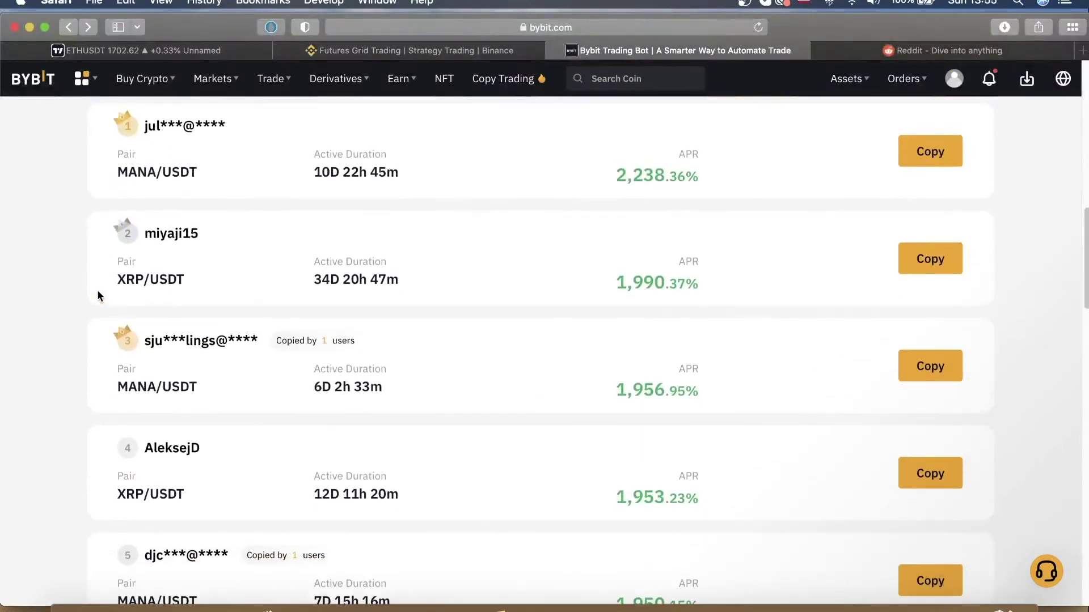
scroll(97, 295, "up", 1)
left_click_drag(116, 205, 197, 210)
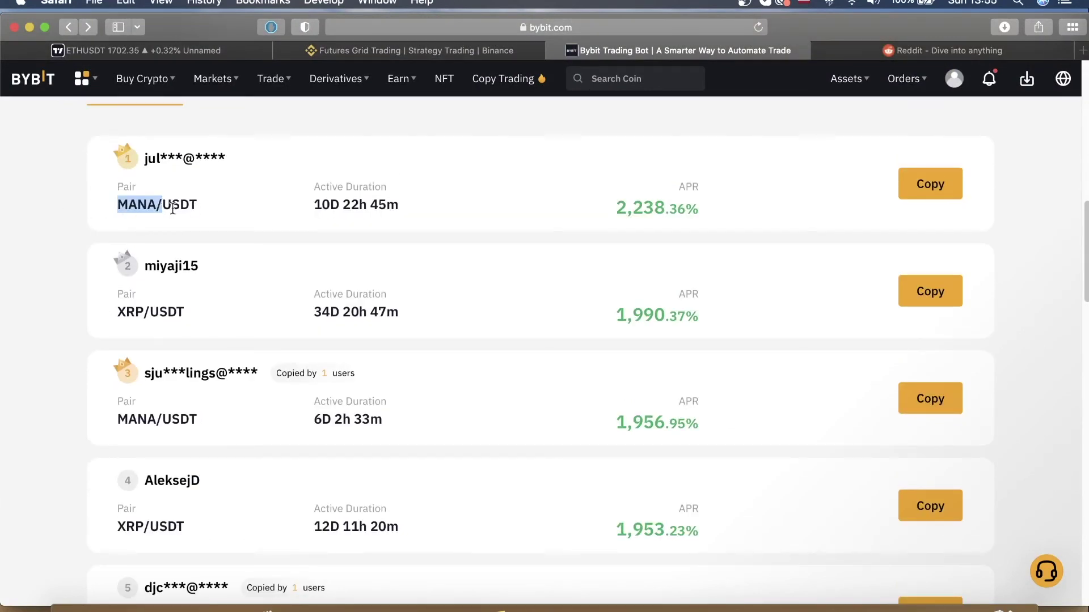
left_click(203, 220)
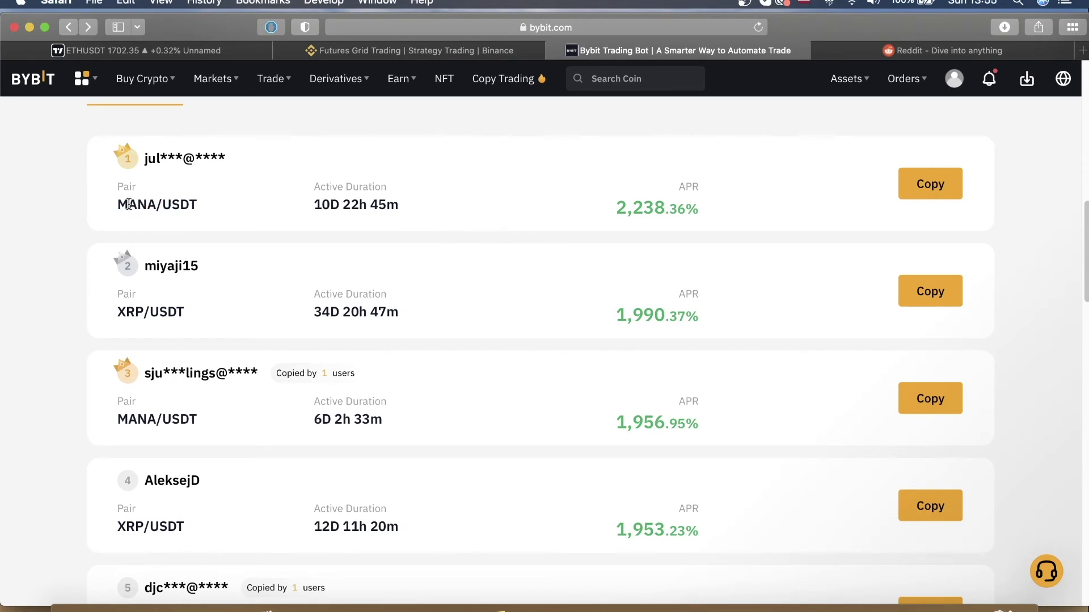
scroll(309, 248, "up", 2)
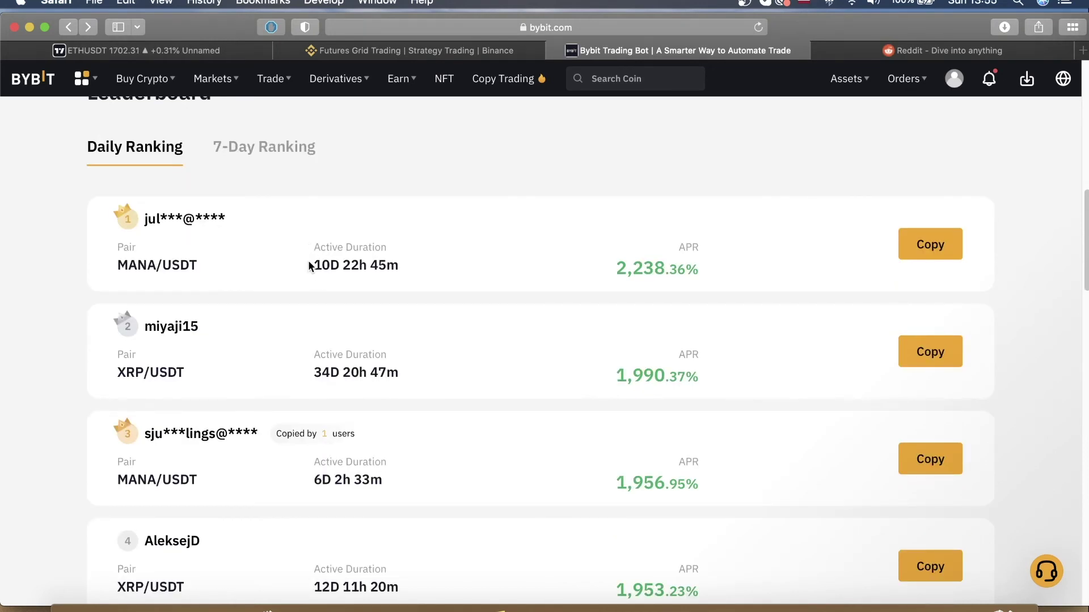
left_click_drag(309, 260, 427, 263)
left_click(428, 263)
left_click_drag(603, 264, 748, 269)
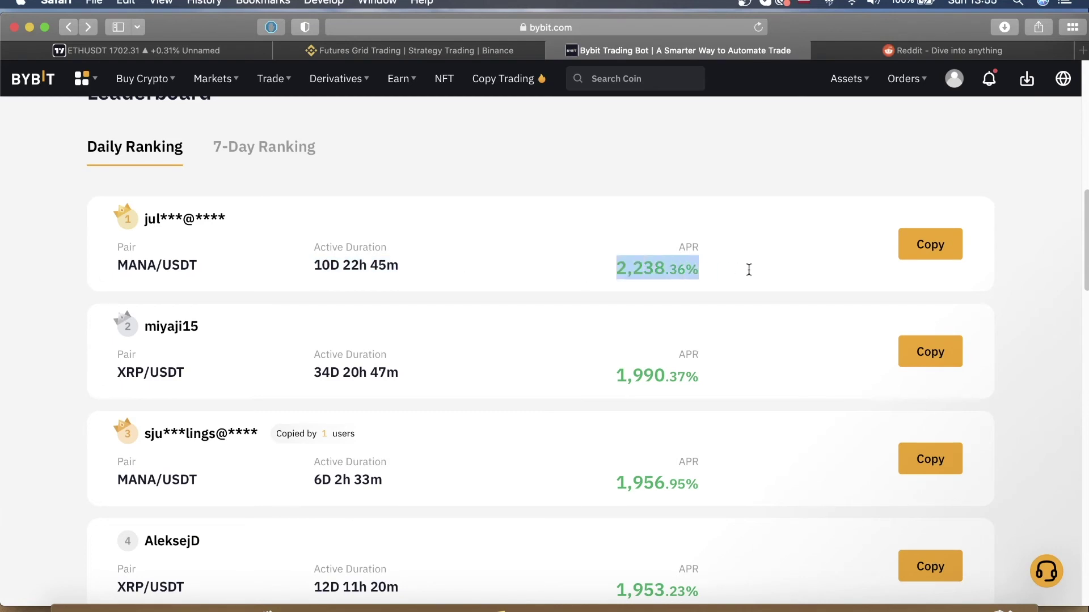
left_click(744, 267)
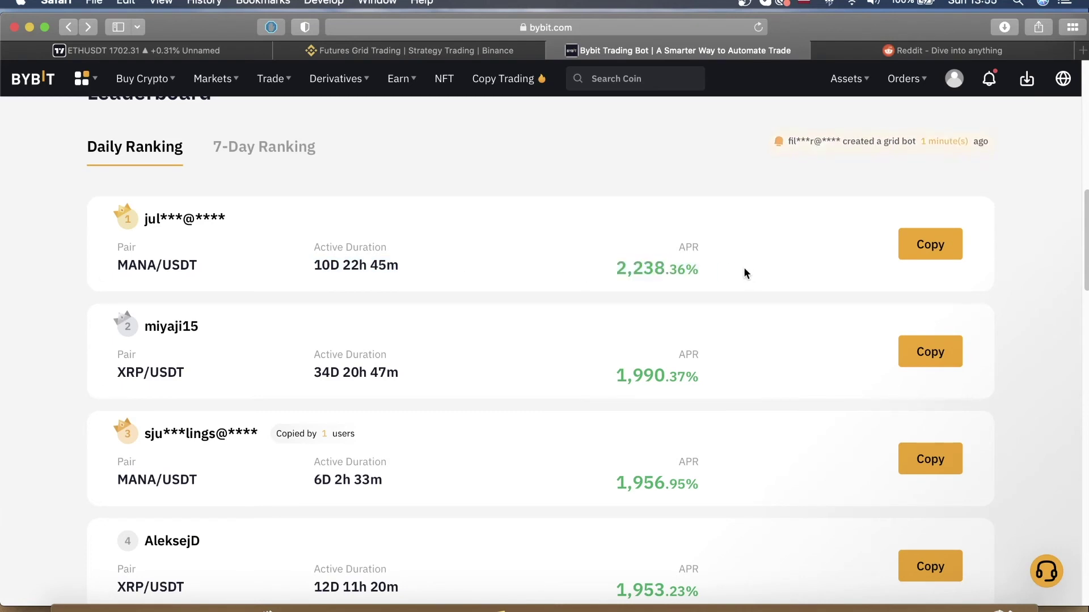
Copy the MANA/USDT bot with 70 USDT investment, then return to the Grid Bots homepage
left_click(930, 245)
type("7")
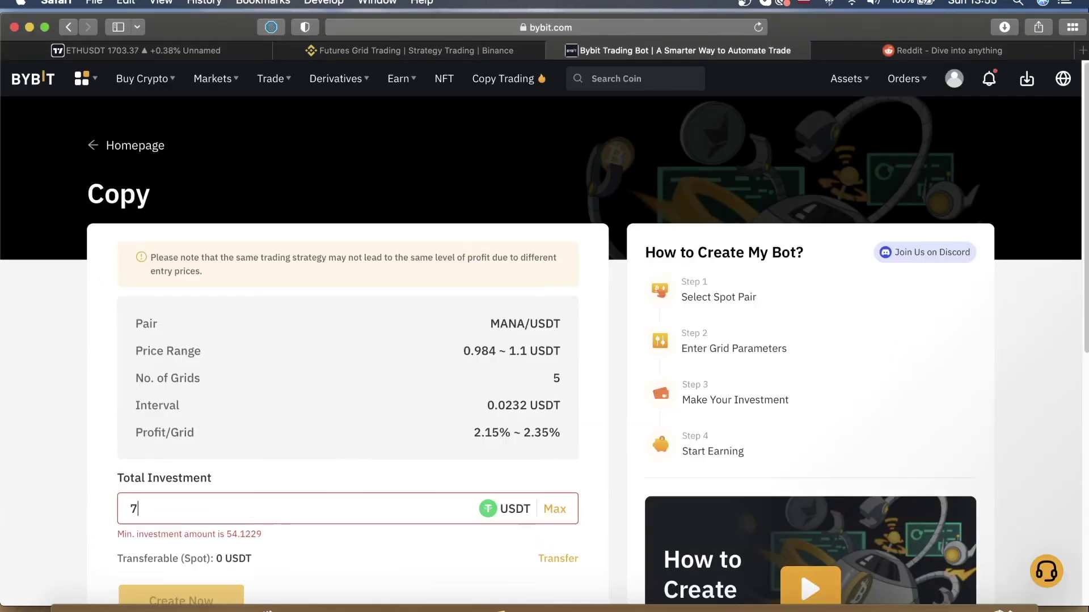
type("0")
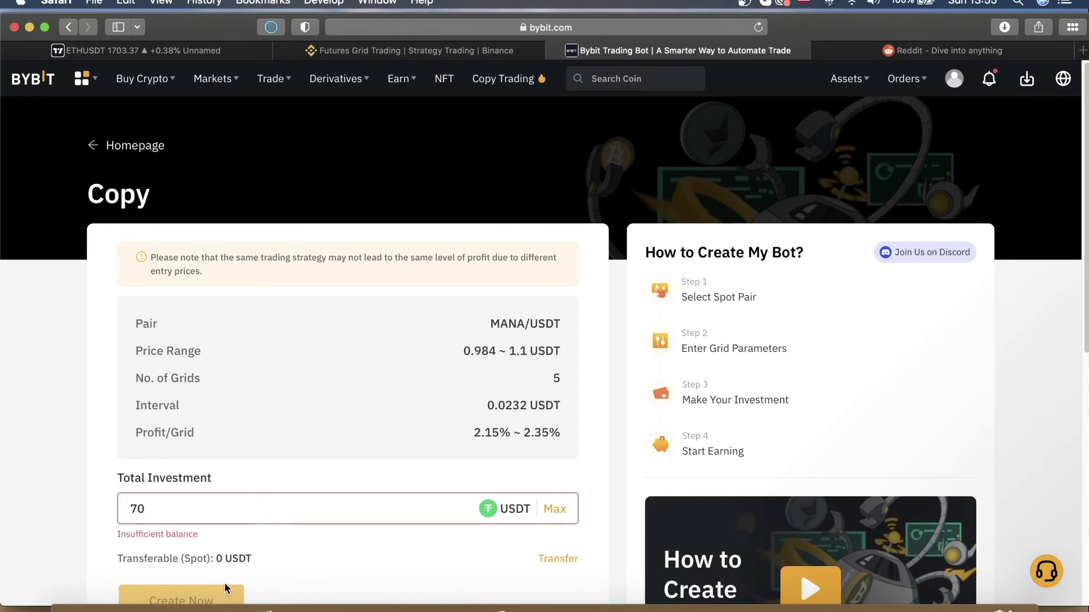
scroll(225, 588, "down", 1)
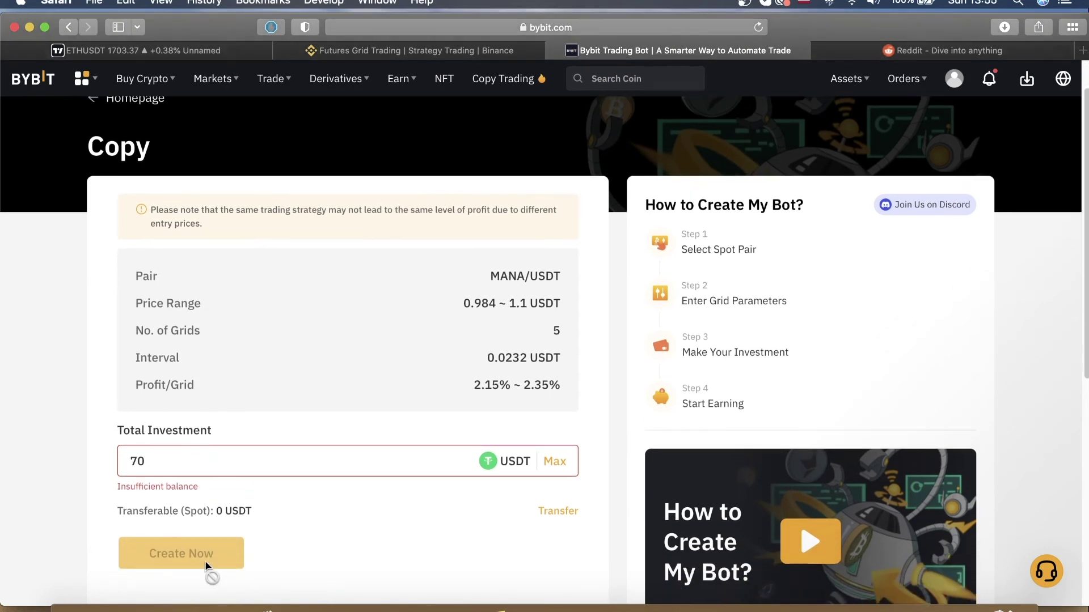
left_click(93, 98)
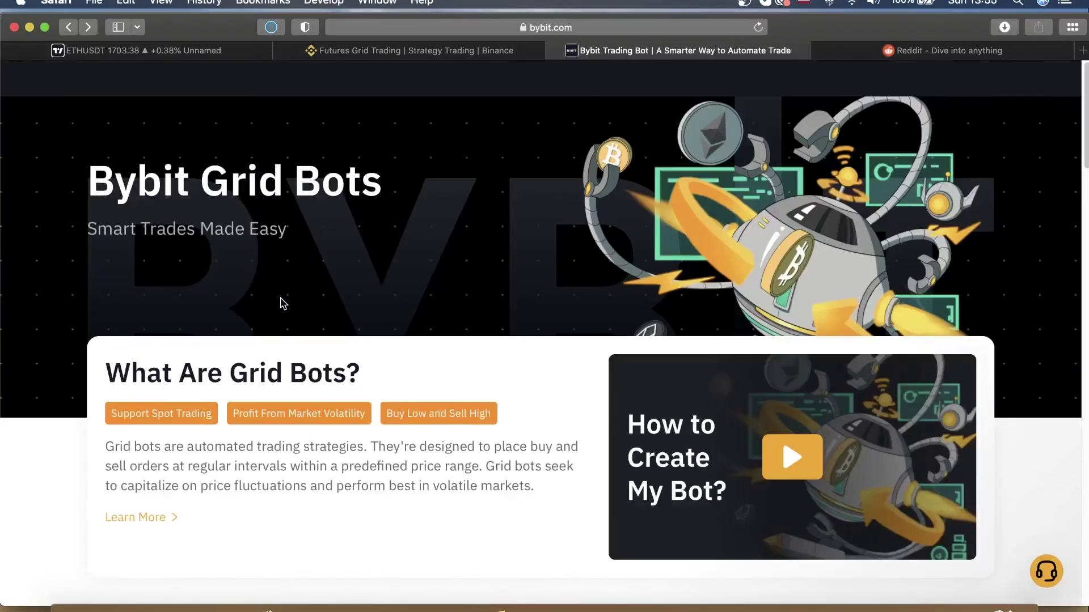
scroll(410, 392, "down", 3)
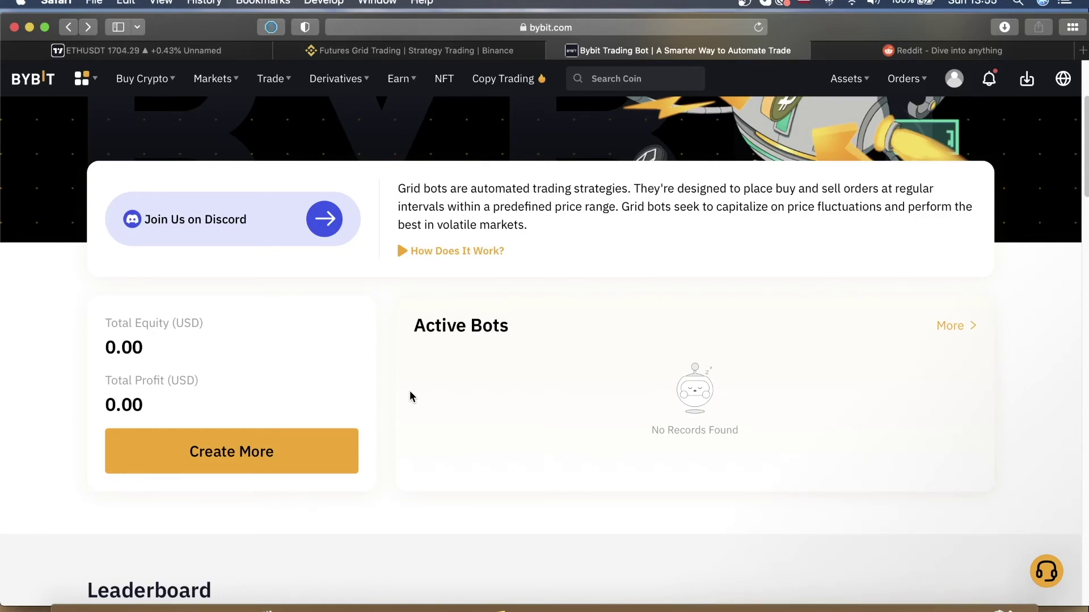
scroll(409, 390, "down", 10)
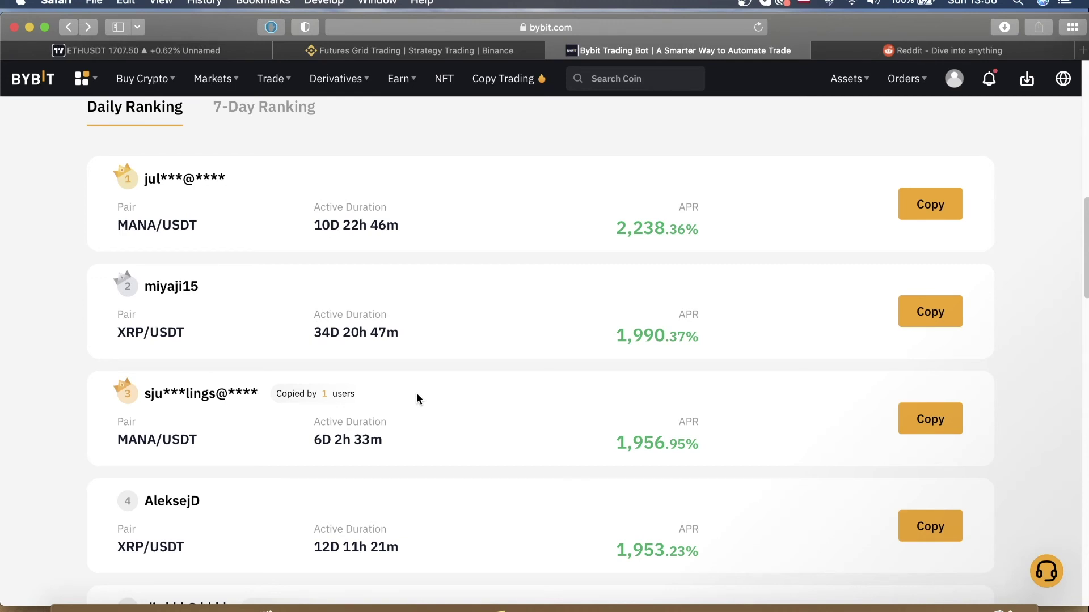
scroll(417, 393, "down", 5)
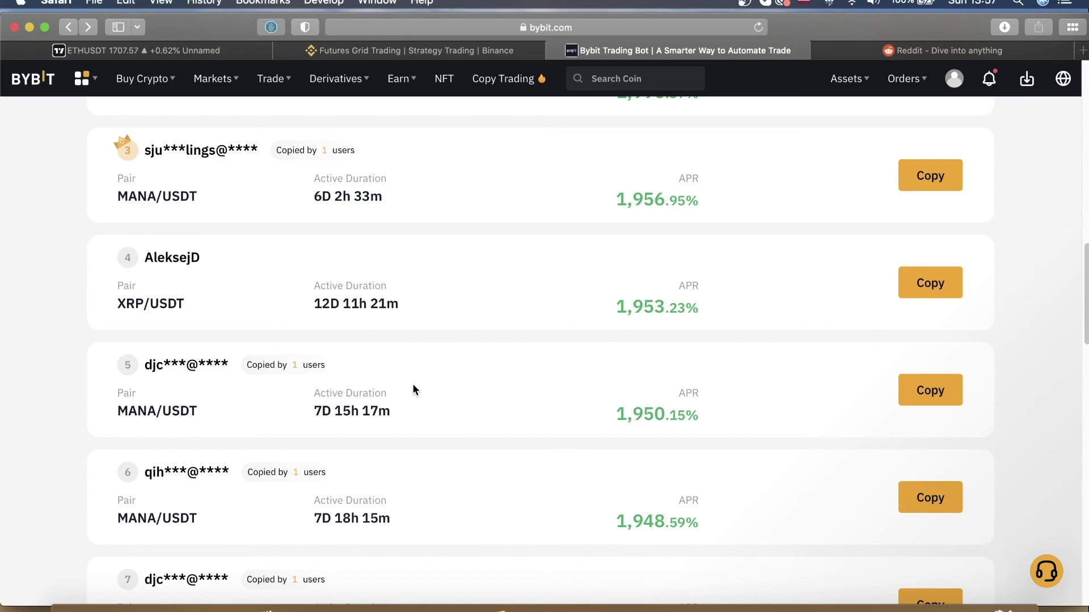
Switch to the Binance AVAXBUSD Futures Grid tab to check the chart and running grids
key("ctrl+shift+Tab")
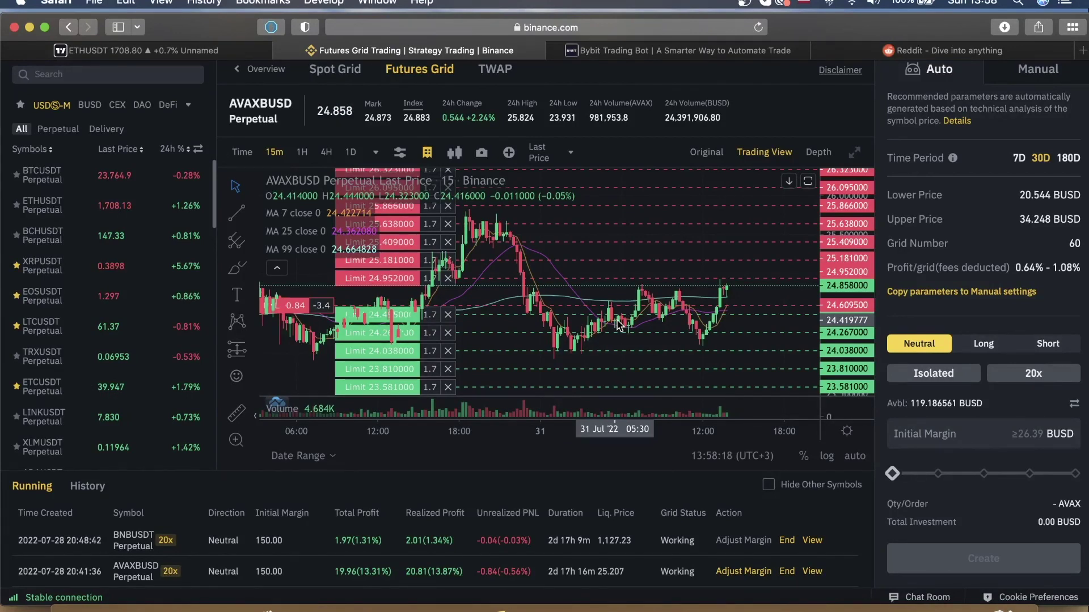
scroll(619, 324, "left", 2)
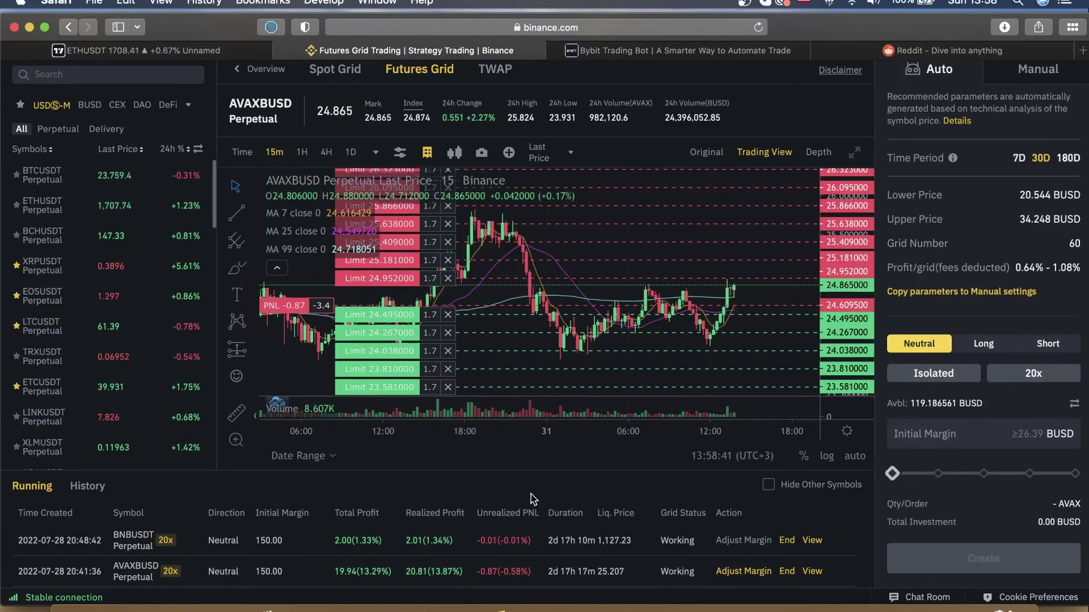
Return to the Bybit Trading Bot tab with the MANA-led Daily Ranking leaderboard
key("ctrl+Tab")
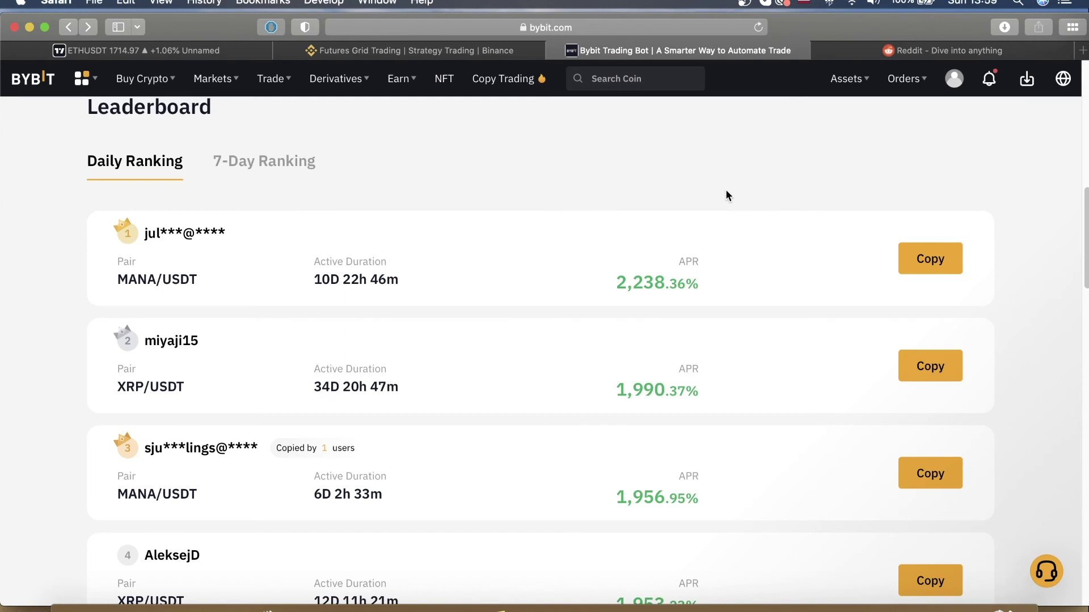